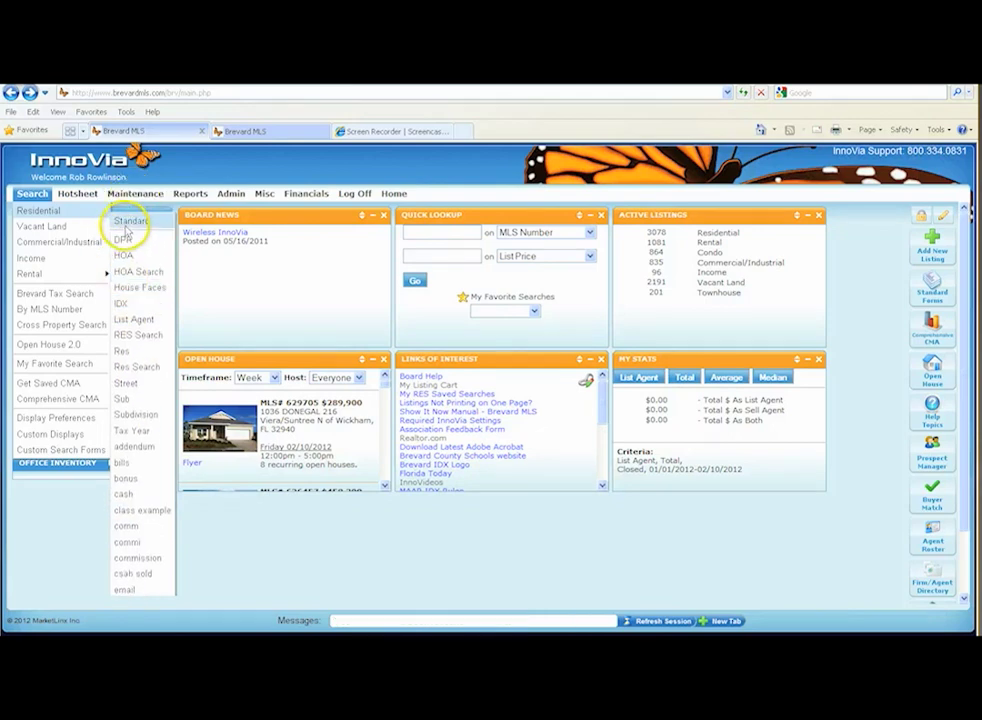
Open the standard search form for residential listings.
left_click(129, 226)
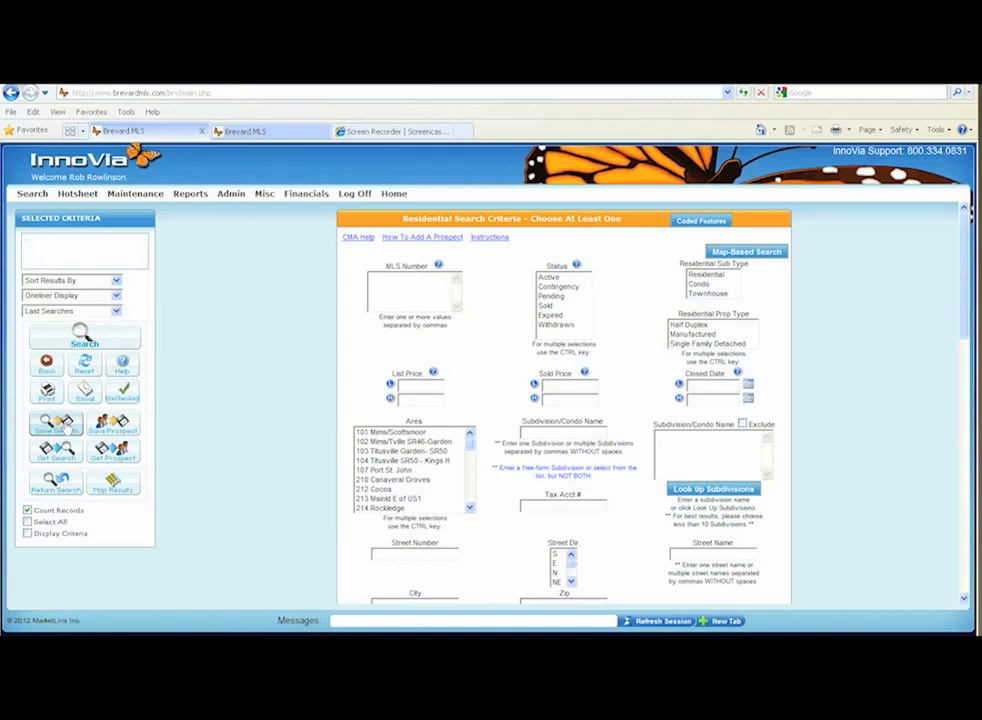
left_click(117, 428)
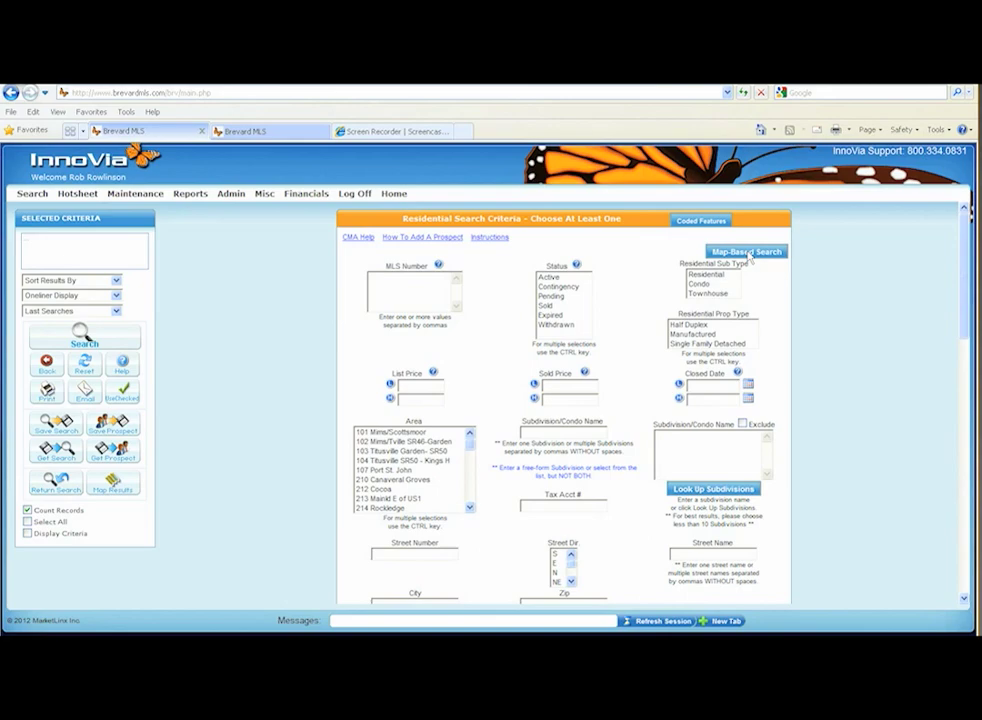
Try the 1 Story and 2 Car Garage coded features, clear the selection and close the feature list without accepting.
left_click(701, 220)
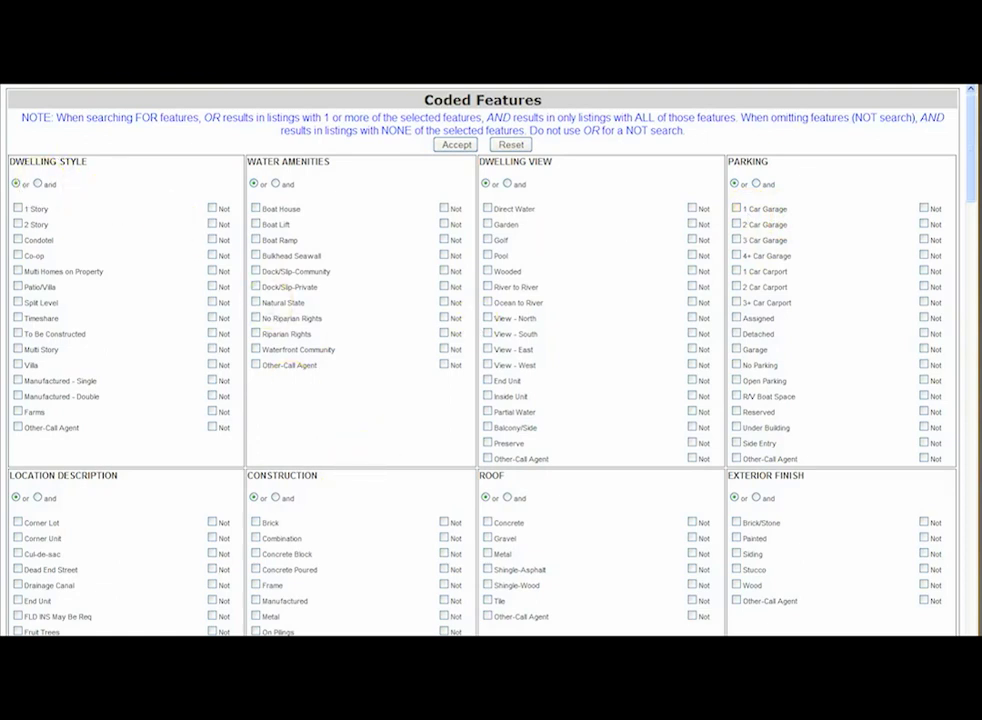
left_click(18, 209)
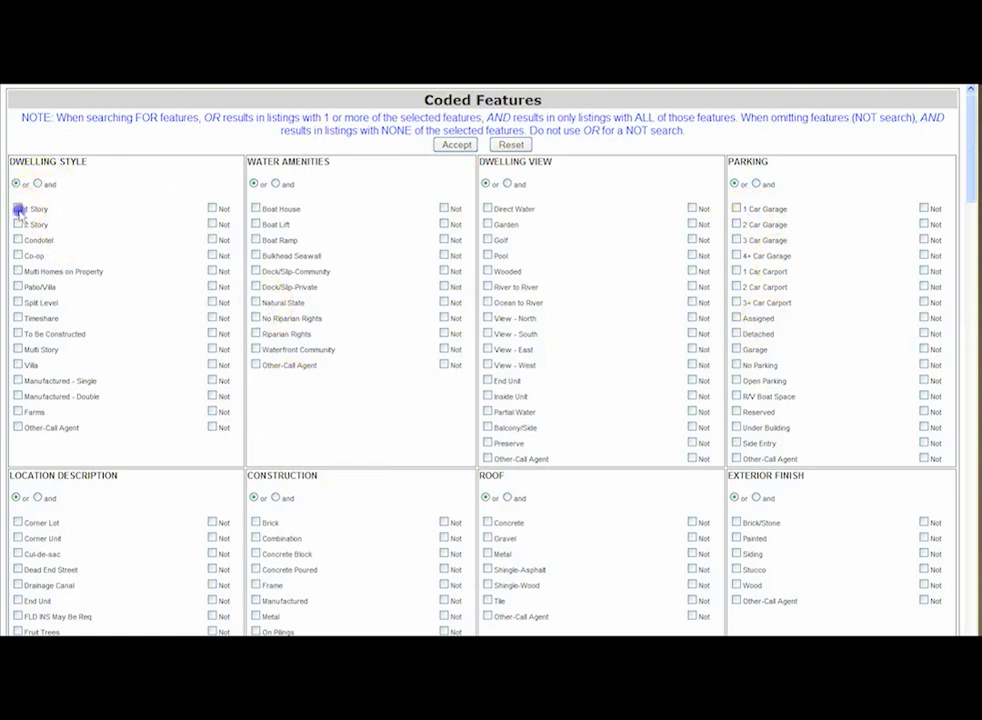
left_click(735, 226)
left_click(17, 207)
left_click(940, 86)
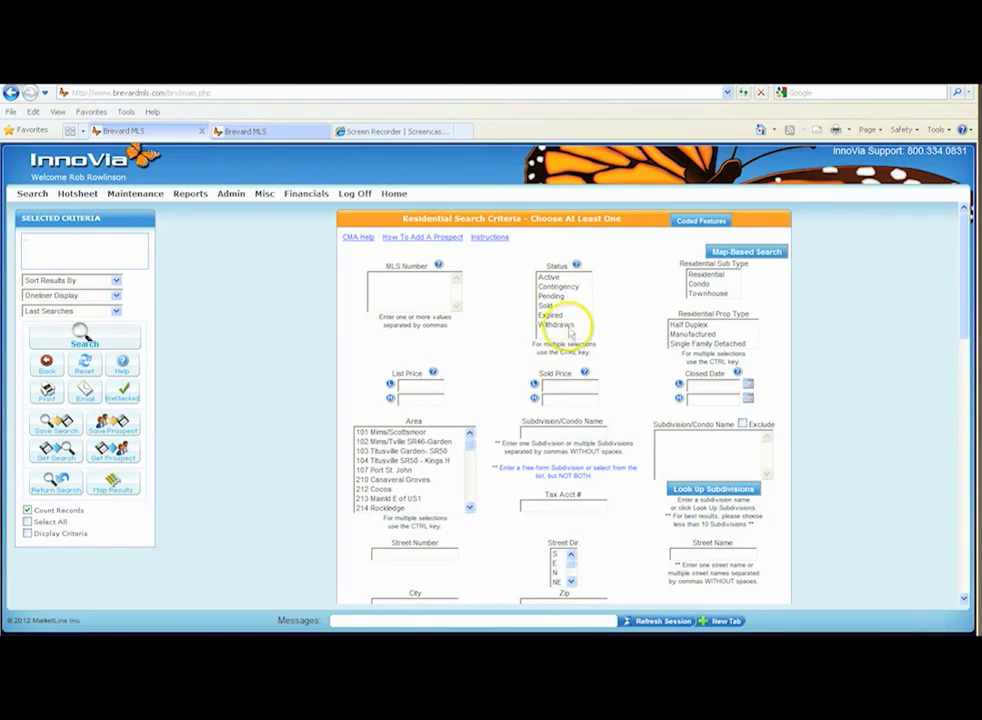
Restrict the search to Active status, Residential sub type and Single Family Detached property type.
left_click(552, 277)
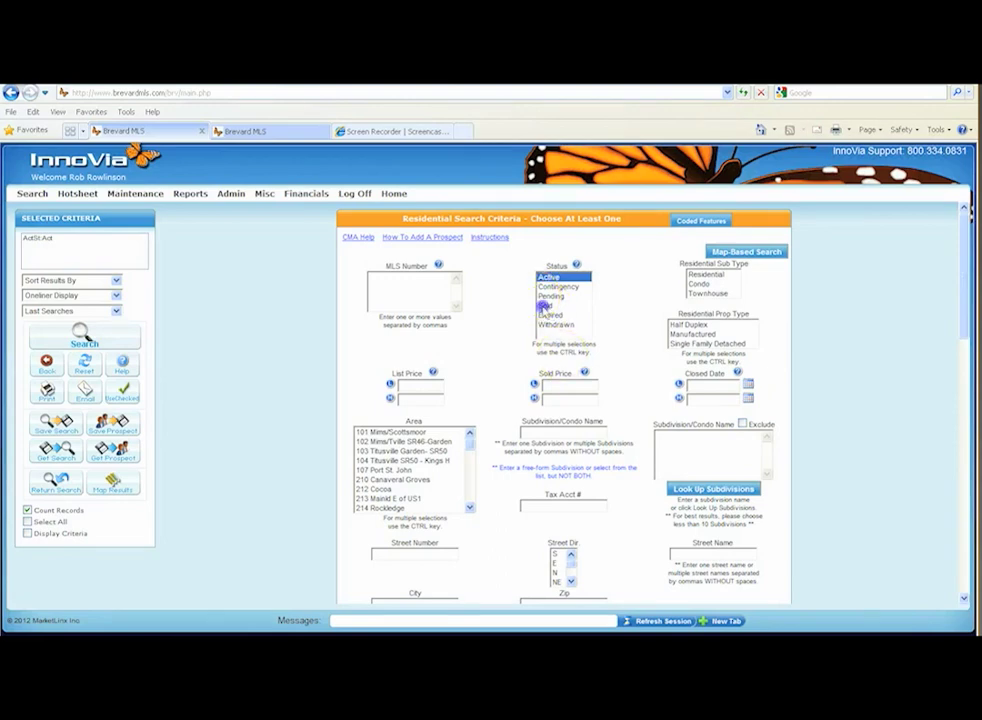
left_click(547, 306, "ctrl")
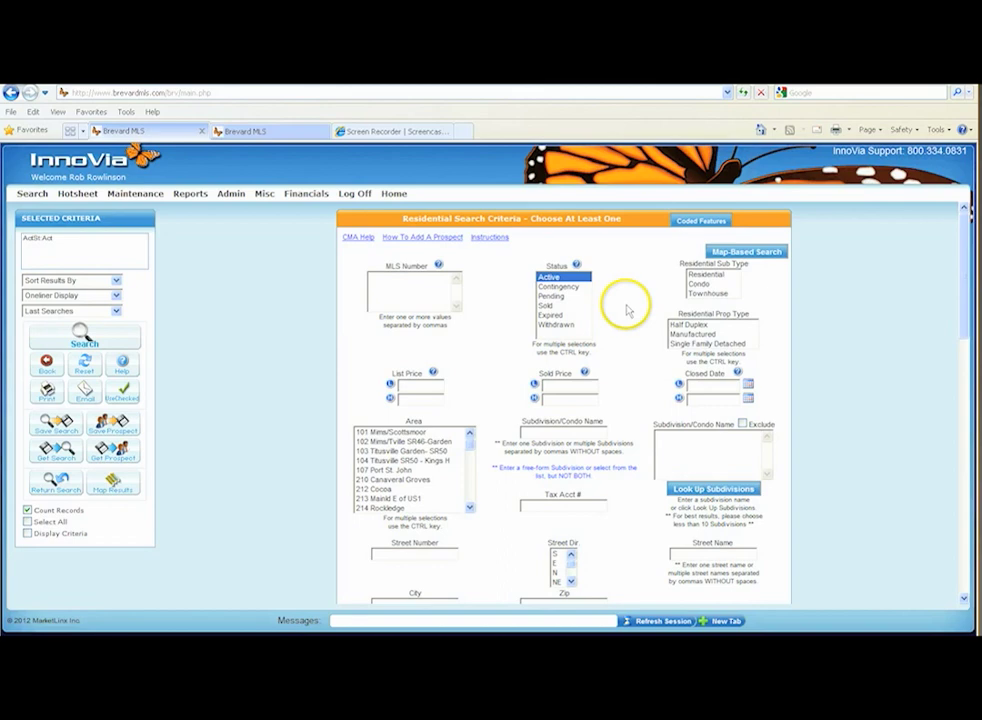
left_click(714, 277)
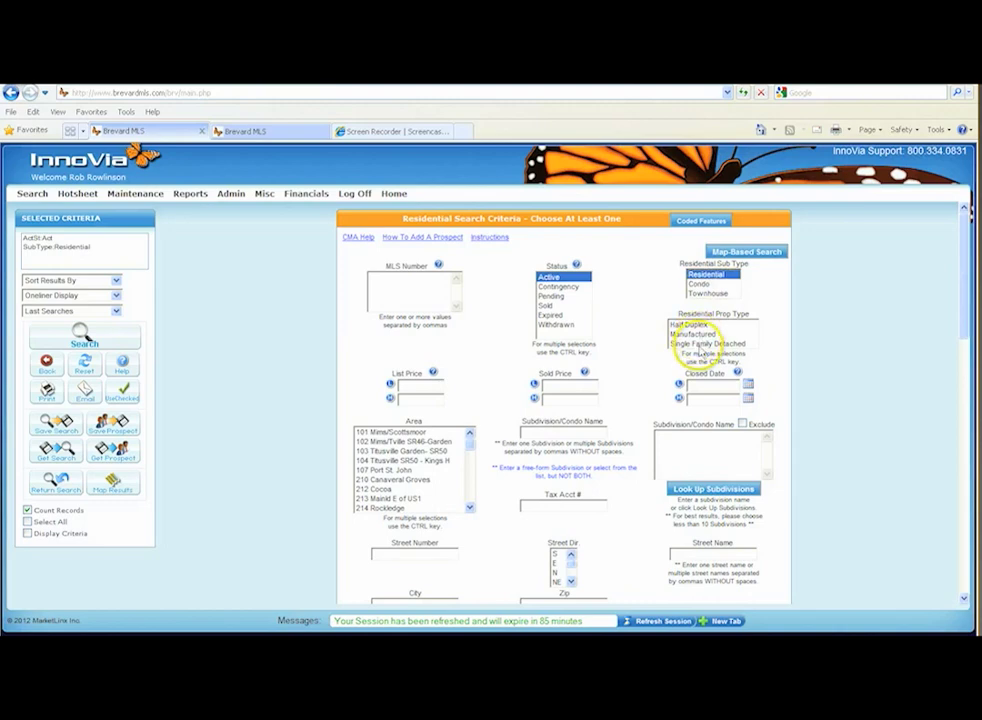
left_click(705, 343)
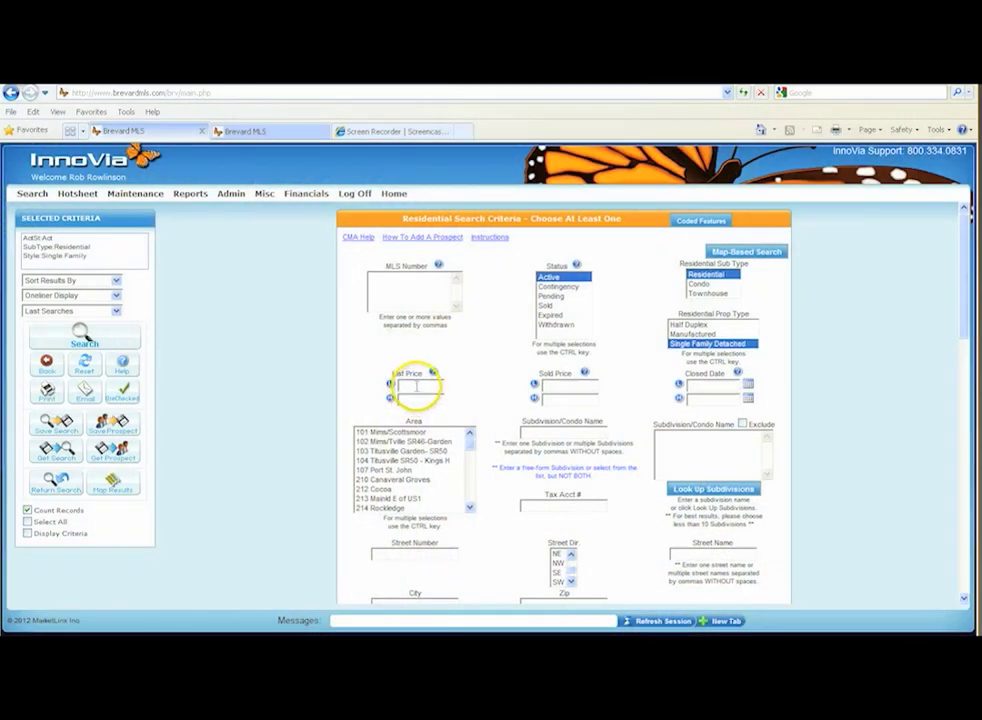
Set the list price range from 200000 to 400000.
type("200000")
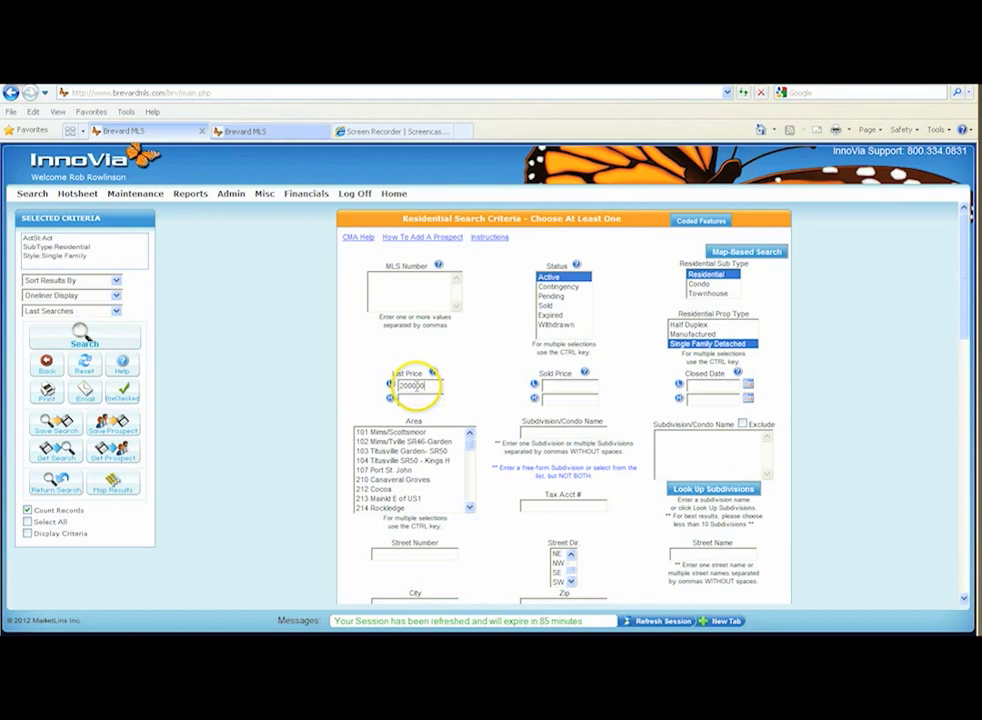
key("Tab")
type("400000")
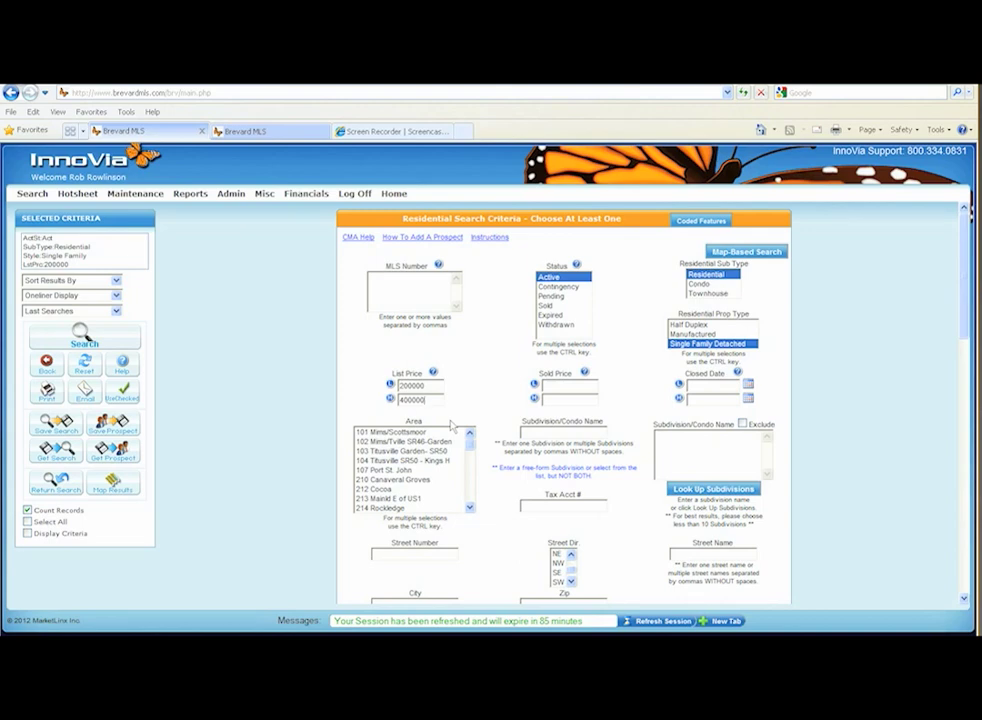
key("BackSpace")
key("BackSpace")
key("BackSpace")
key("BackSpace")
key("BackSpace")
key("BackSpace")
left_click(429, 385)
left_click(439, 399)
left_click(509, 446)
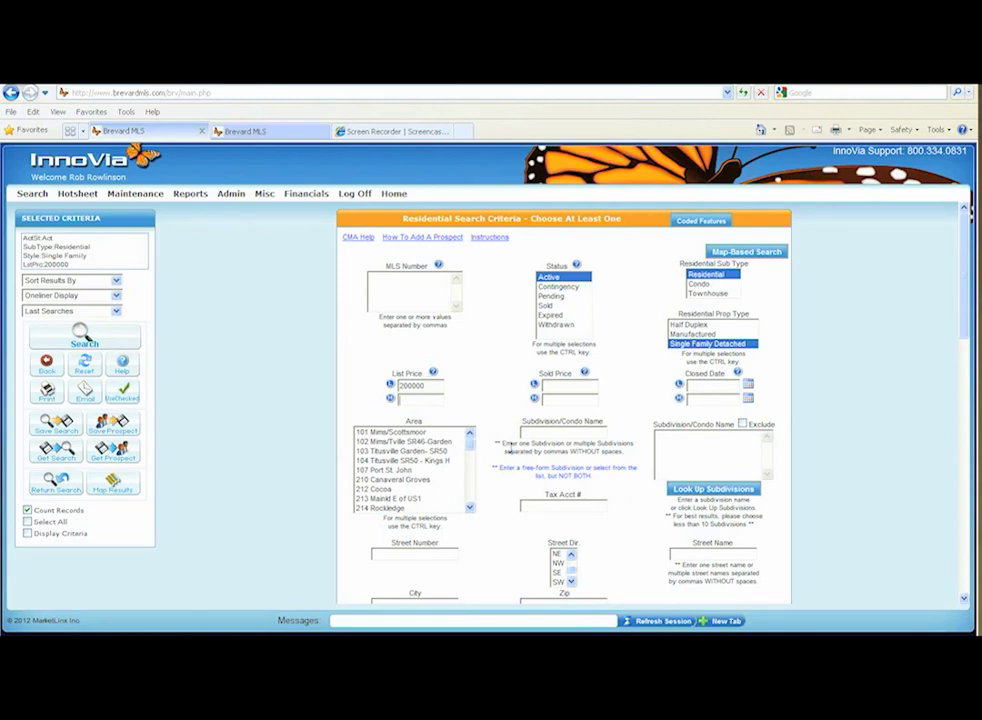
type("00000")
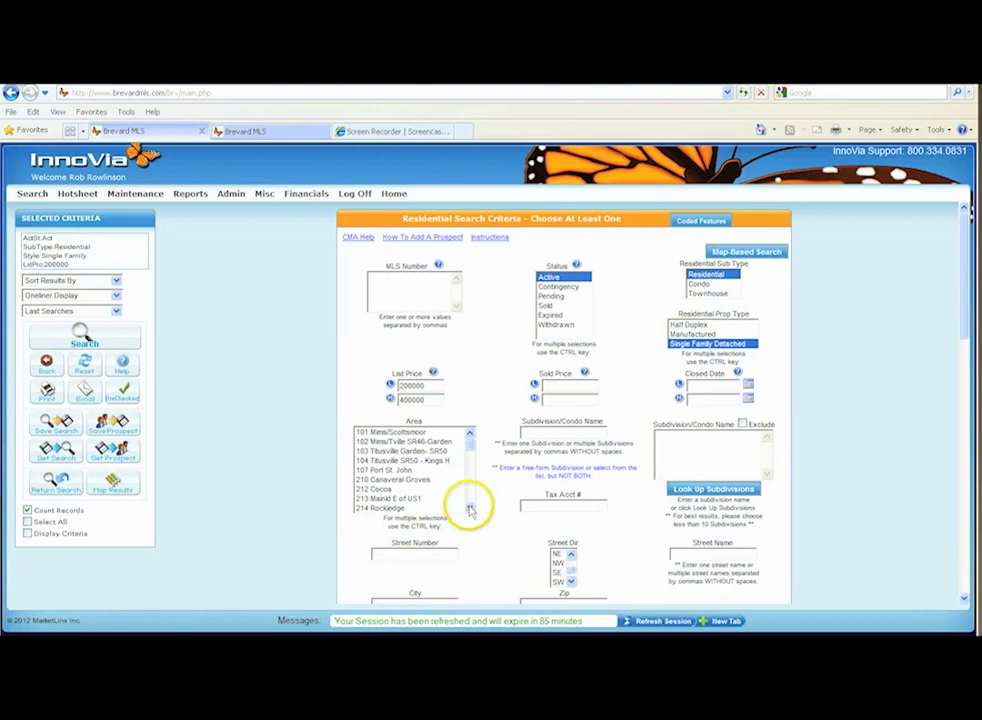
Try t-180 as the earliest closed date and clear the entry again.
left_click(697, 386)
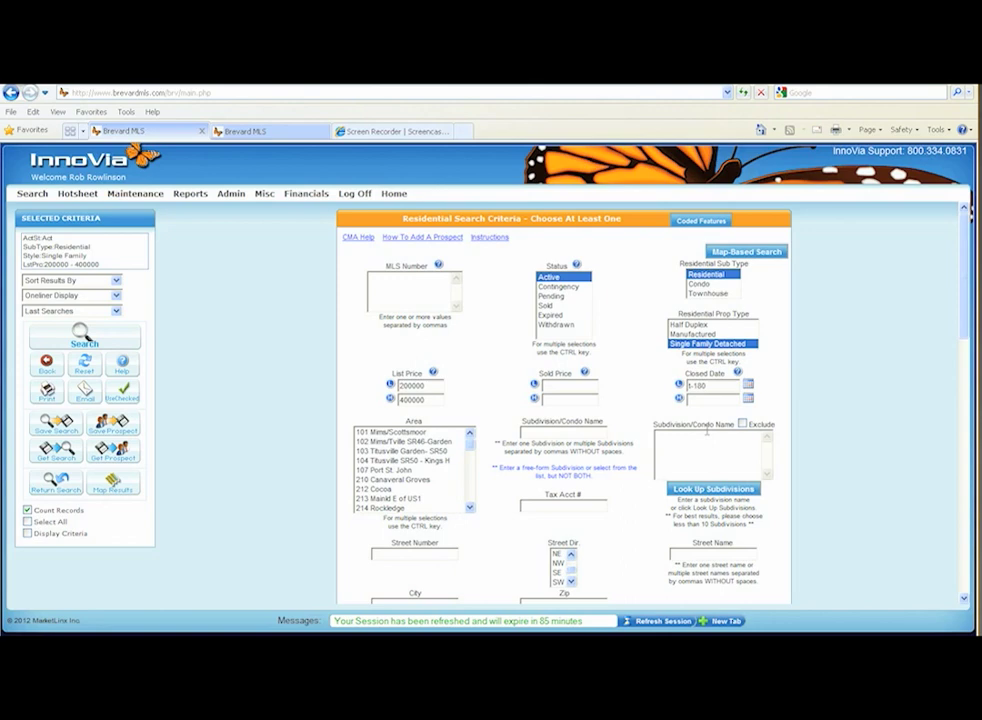
key("BackSpace")
key("BackSpace")
key("BackSpace")
key("BackSpace")
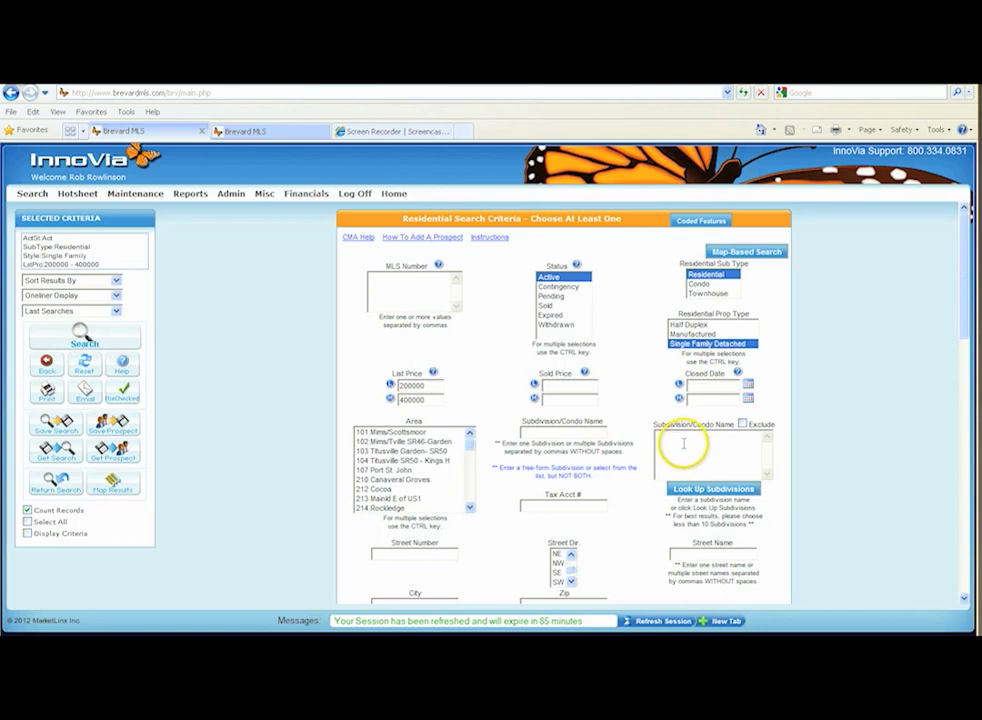
Select 272 Cocoa Beach as the search area.
scroll(653, 449, "down", 4)
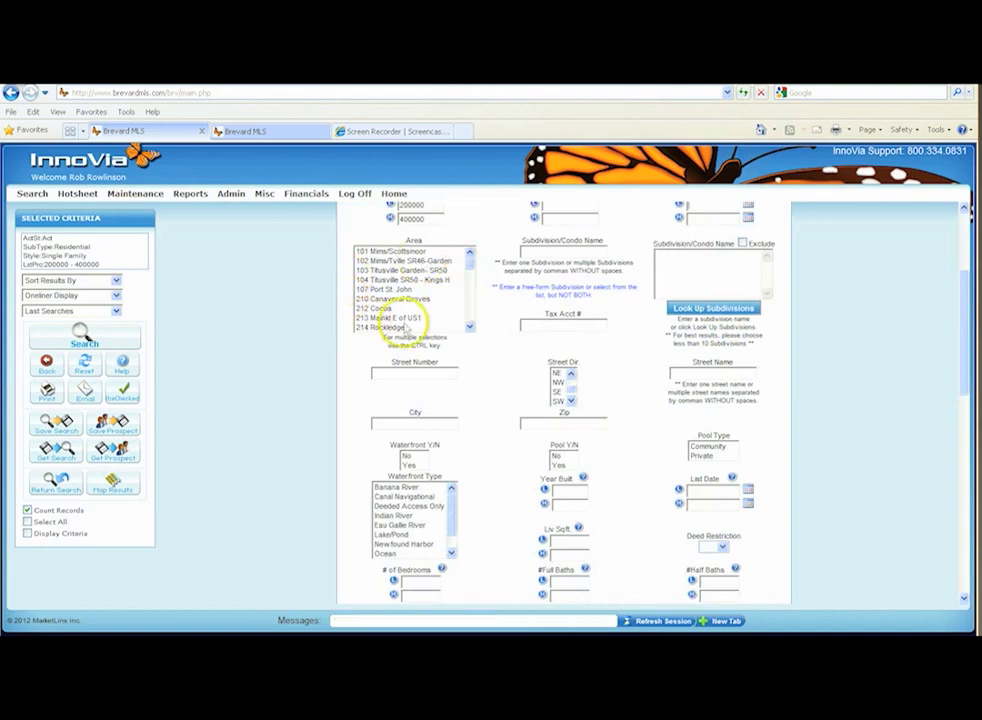
left_click_drag(469, 327, 469, 329)
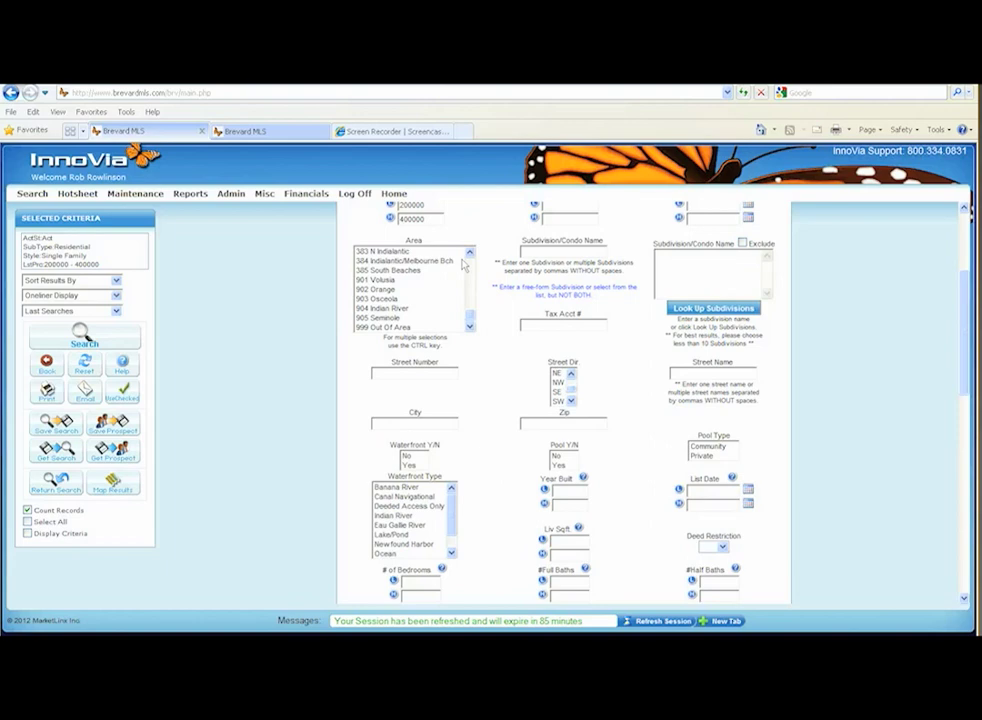
left_click(470, 254)
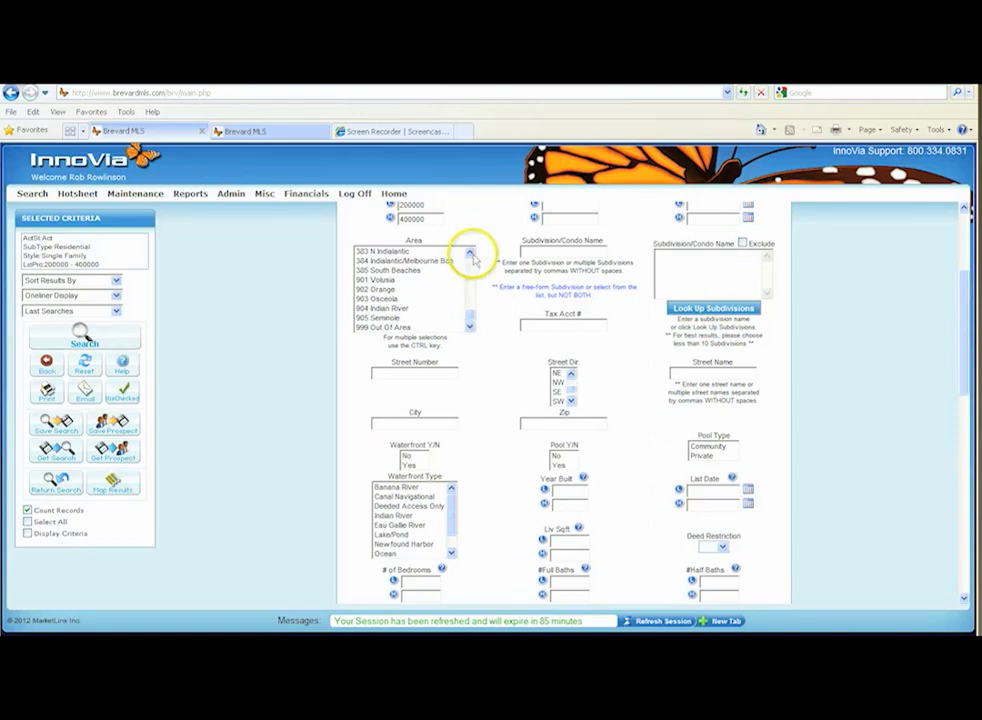
left_click_drag(470, 254, 470, 255)
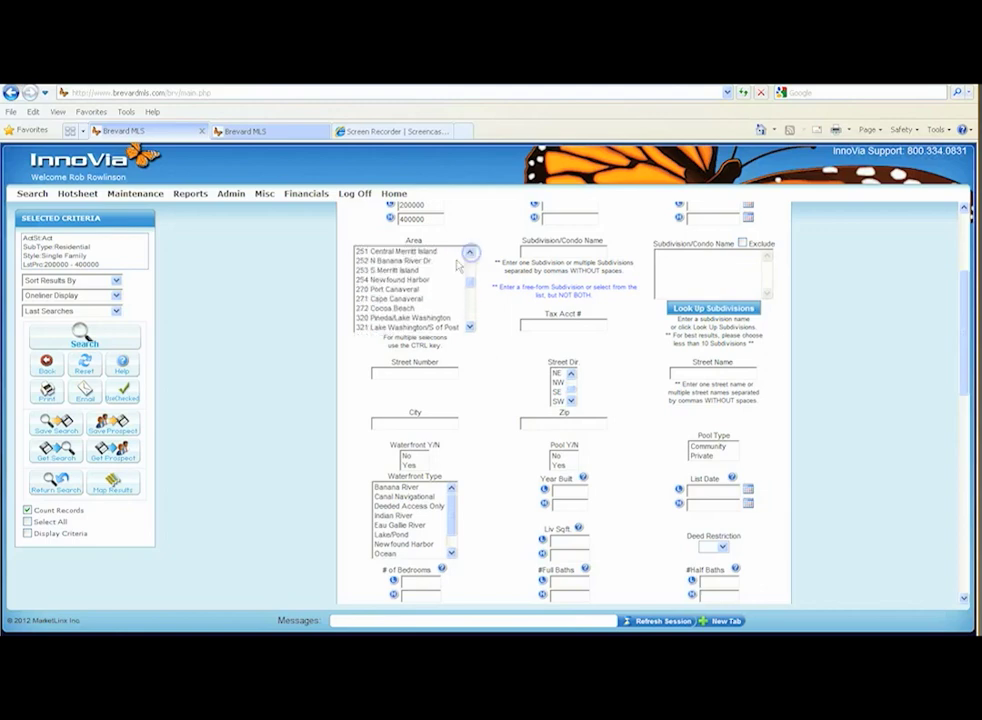
left_click(397, 310)
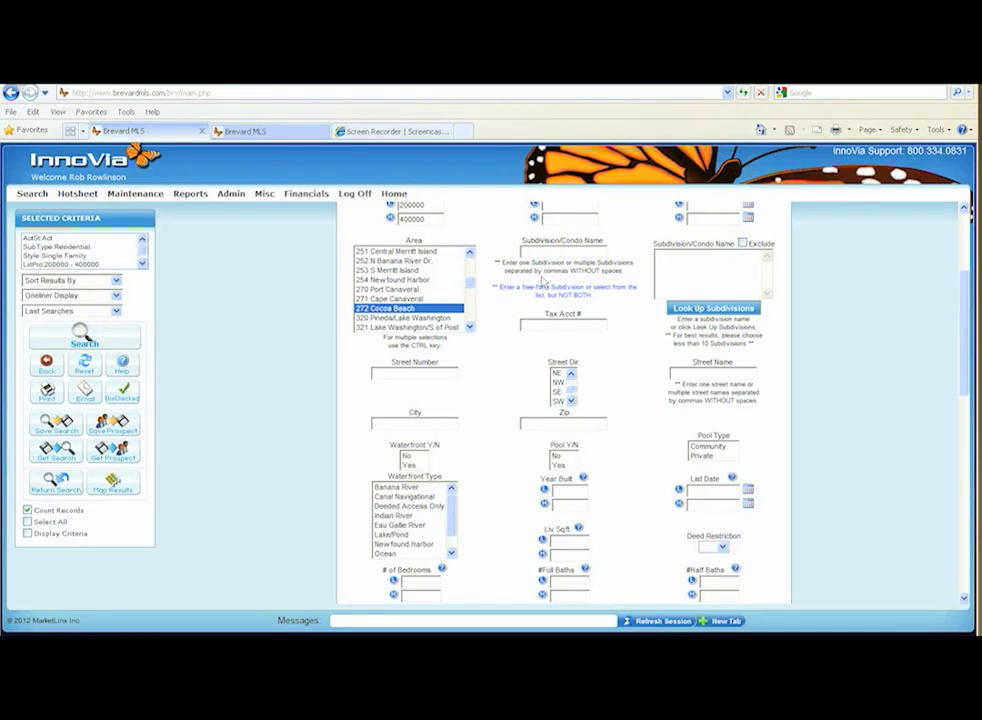
Enter "oak forest" as the free-form subdivision name.
type("ak")
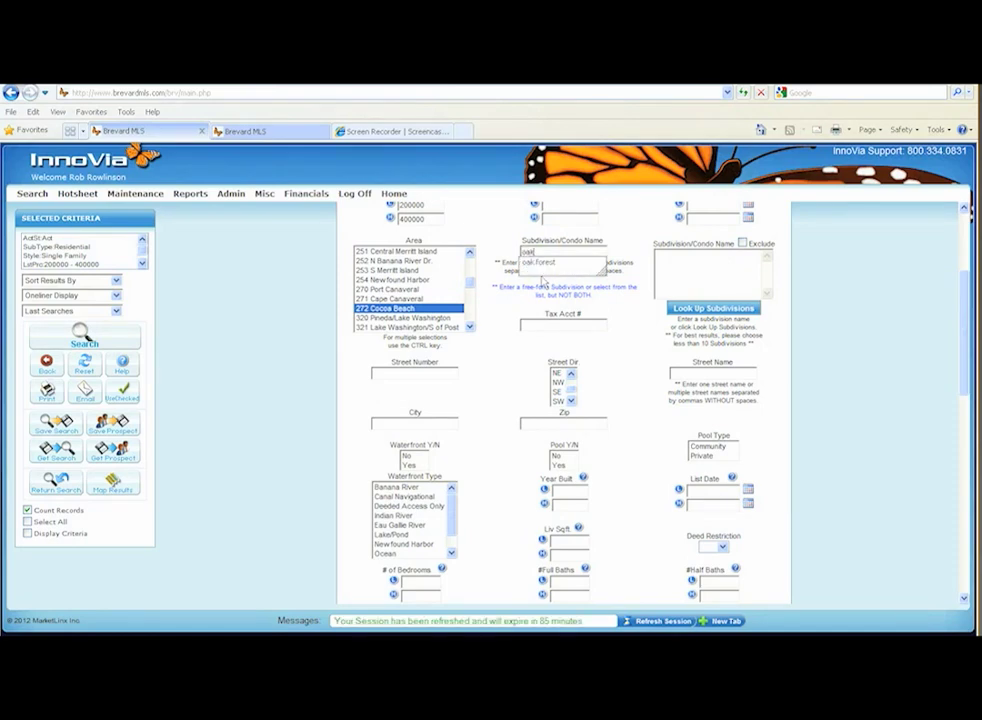
type(" forest")
Look up the OAK FOREST subdivision and add it to the subdivision list.
left_click(735, 309)
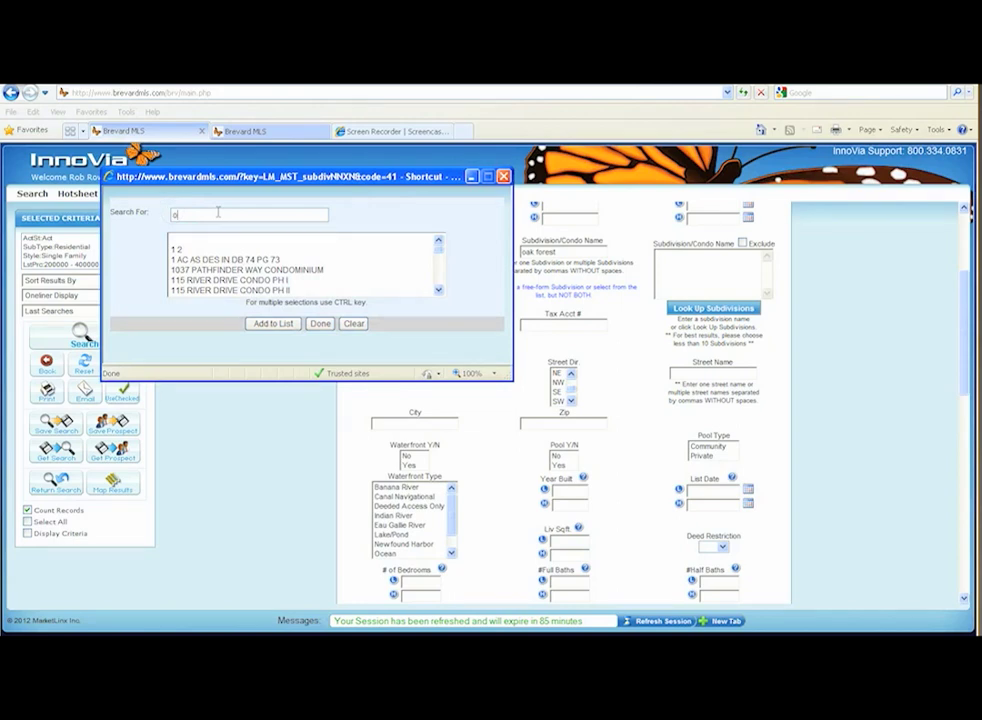
type("oak ")
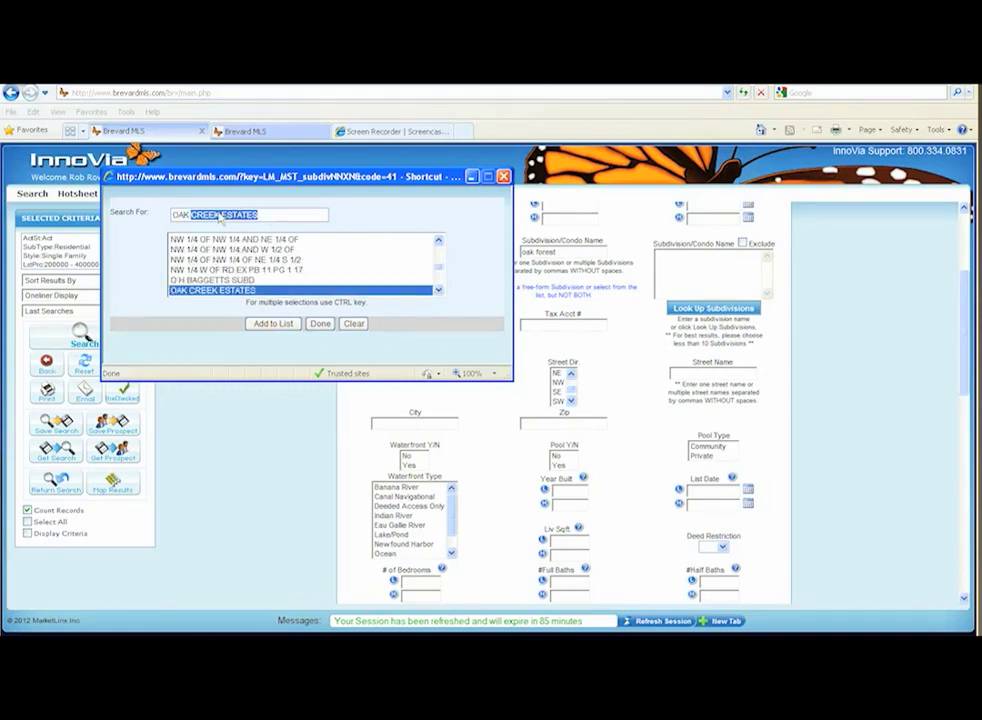
type("f")
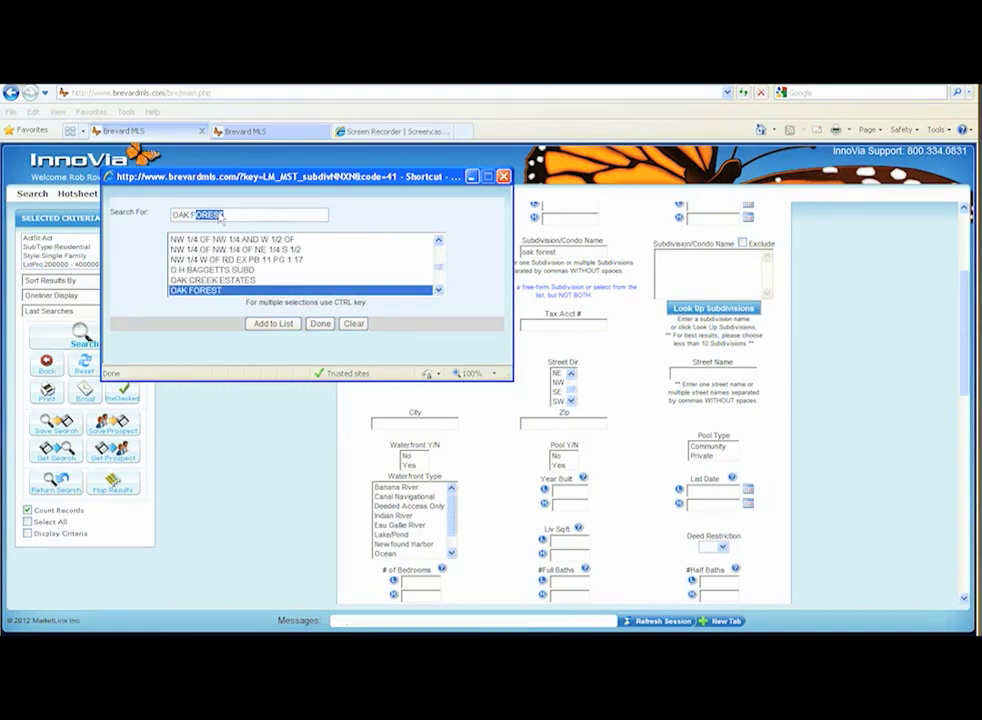
left_click(272, 324)
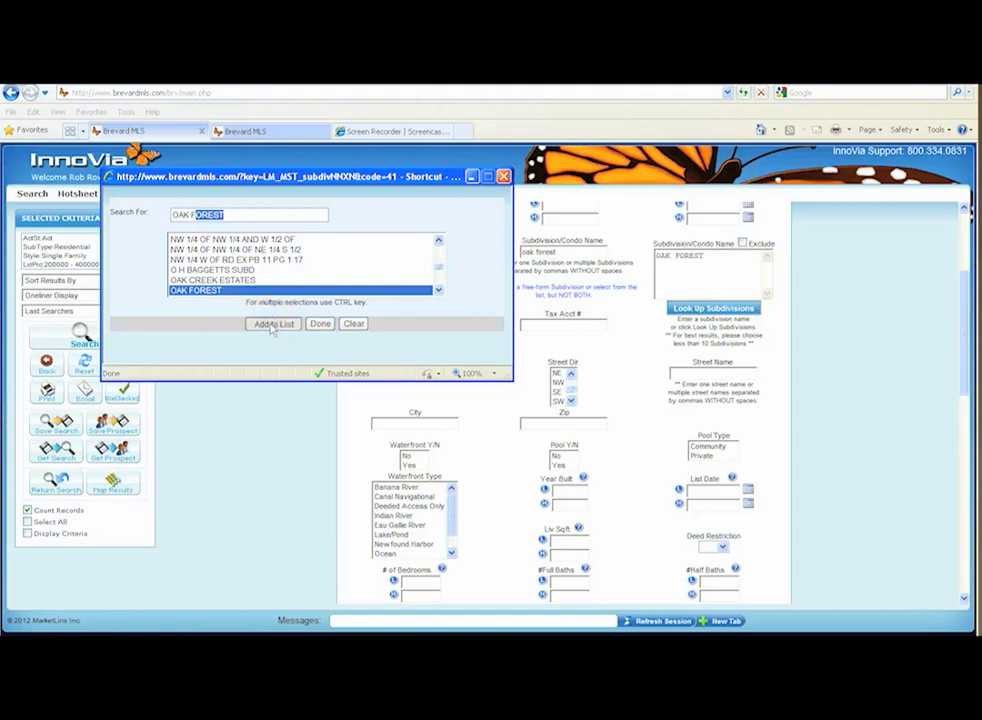
left_click(318, 324)
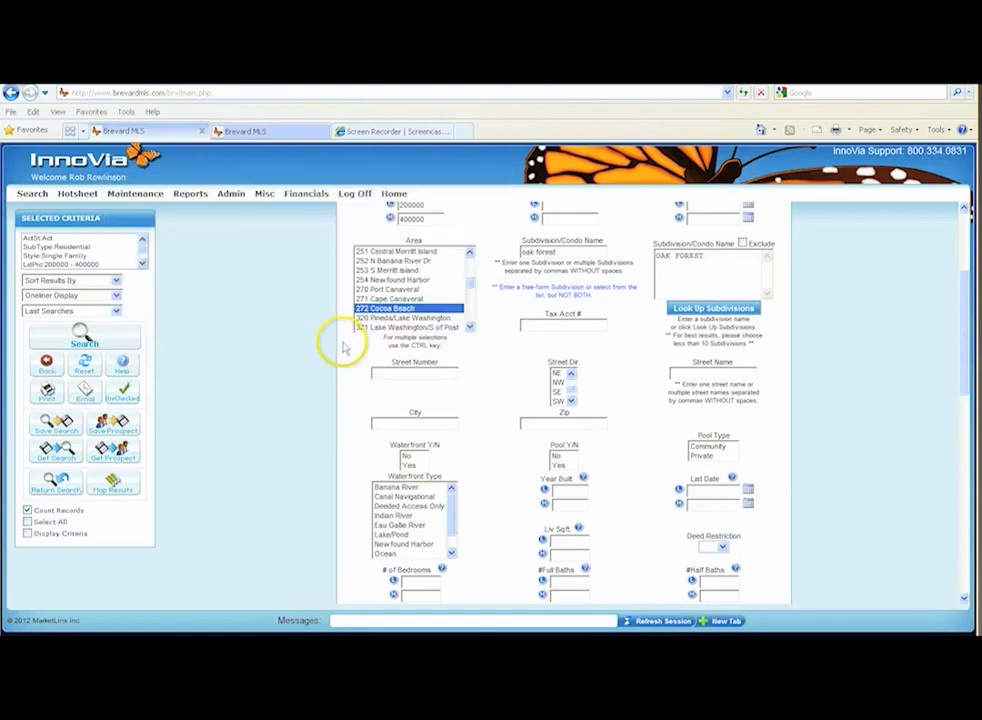
Clear both the free-form subdivision name and the looked-up subdivision list.
left_click_drag(575, 252, 491, 257)
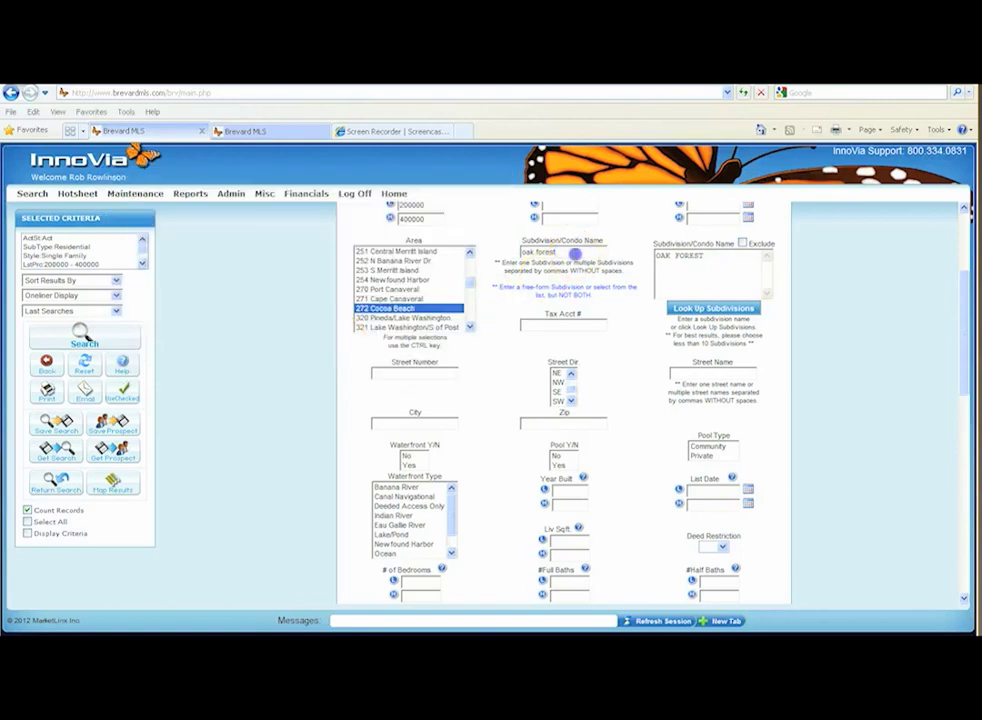
key("Delete")
left_click_drag(716, 255, 648, 253)
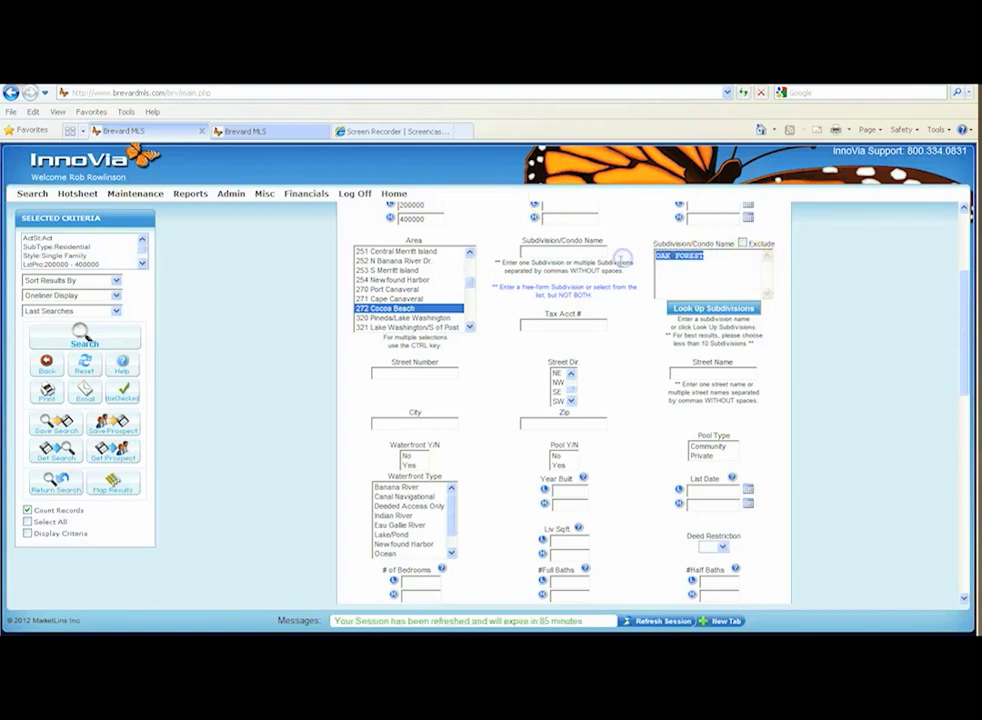
key("Delete")
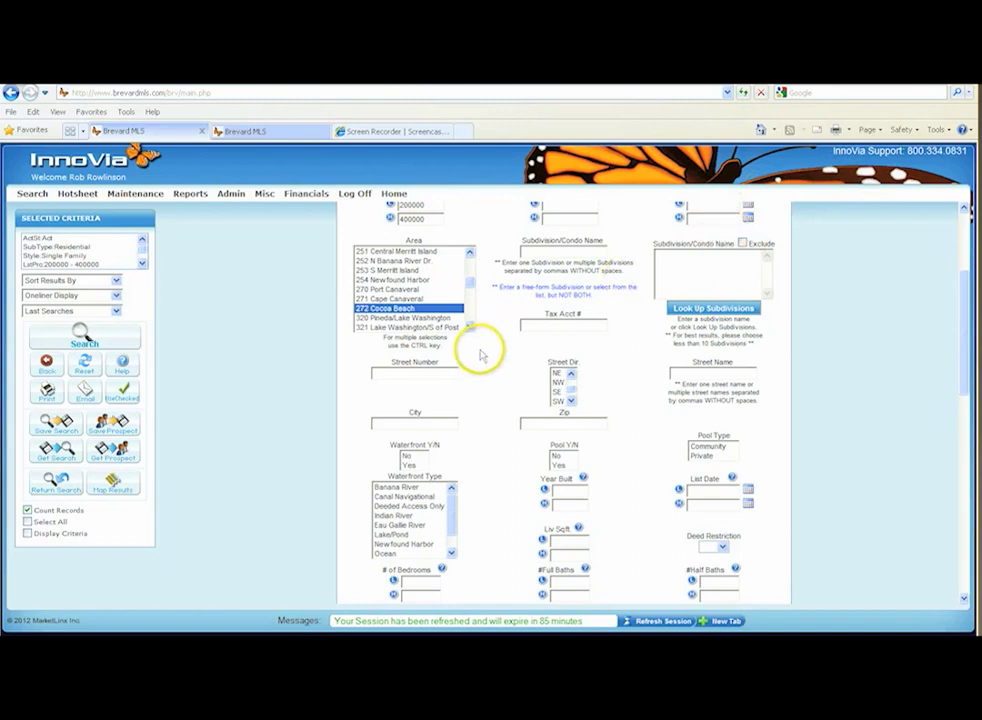
Require waterfront homes of the Canal Navigational type and set the pool criterion to Yes.
scroll(478, 355, "down", 1)
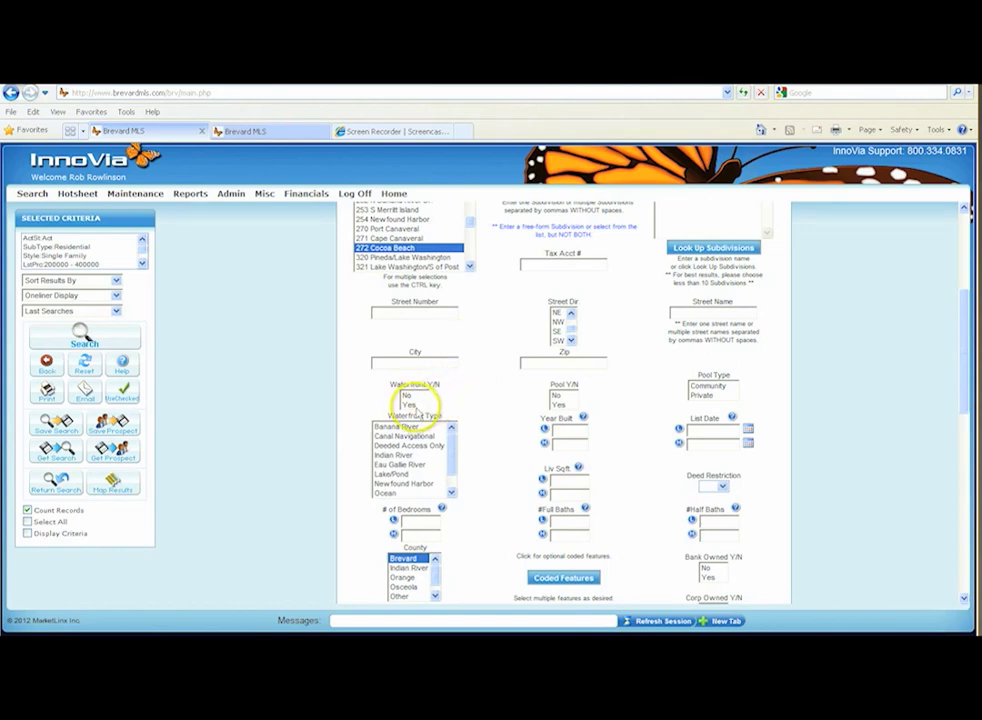
left_click(411, 405)
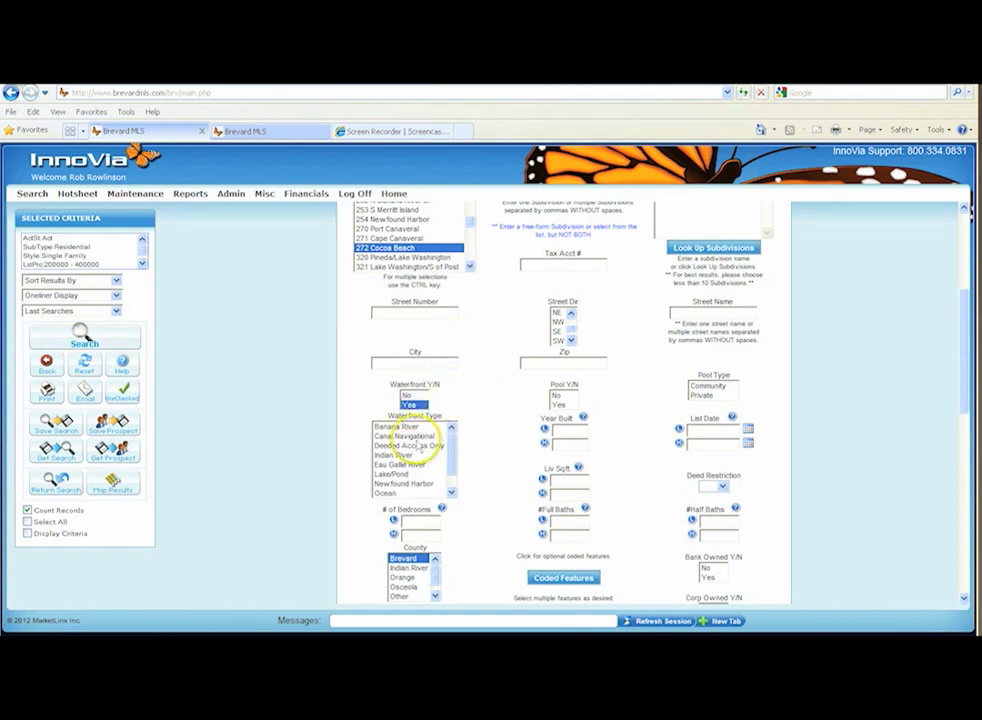
left_click(410, 436)
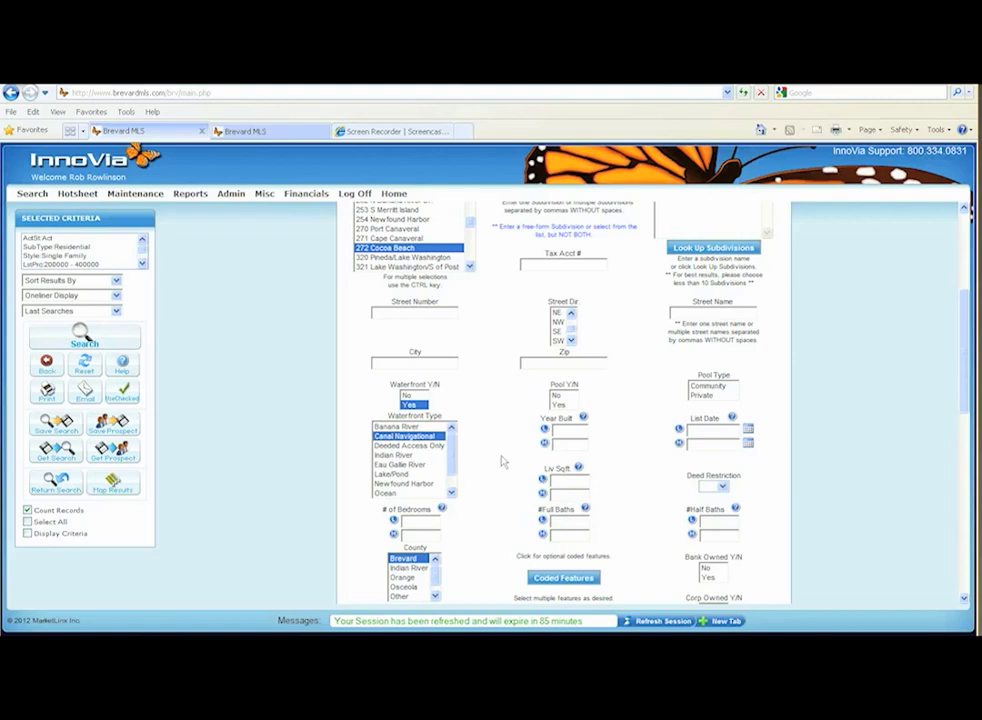
left_click(563, 403)
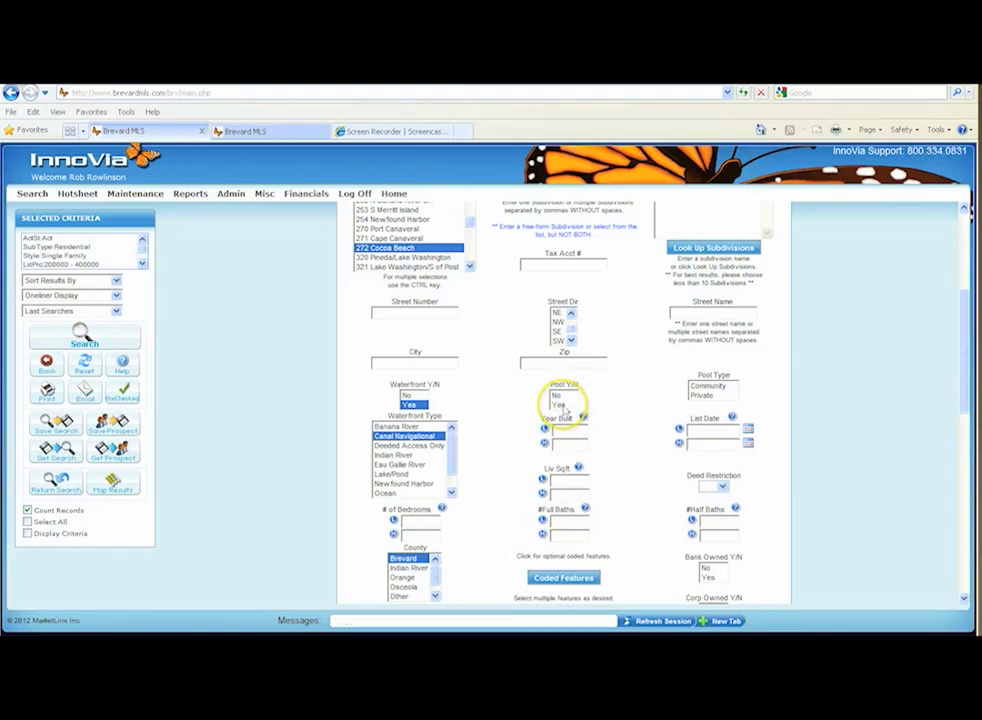
Set the pool criterion to Yes with the Private pool type, and clear both selections again.
scroll(565, 410, "down", 1)
left_click(563, 344)
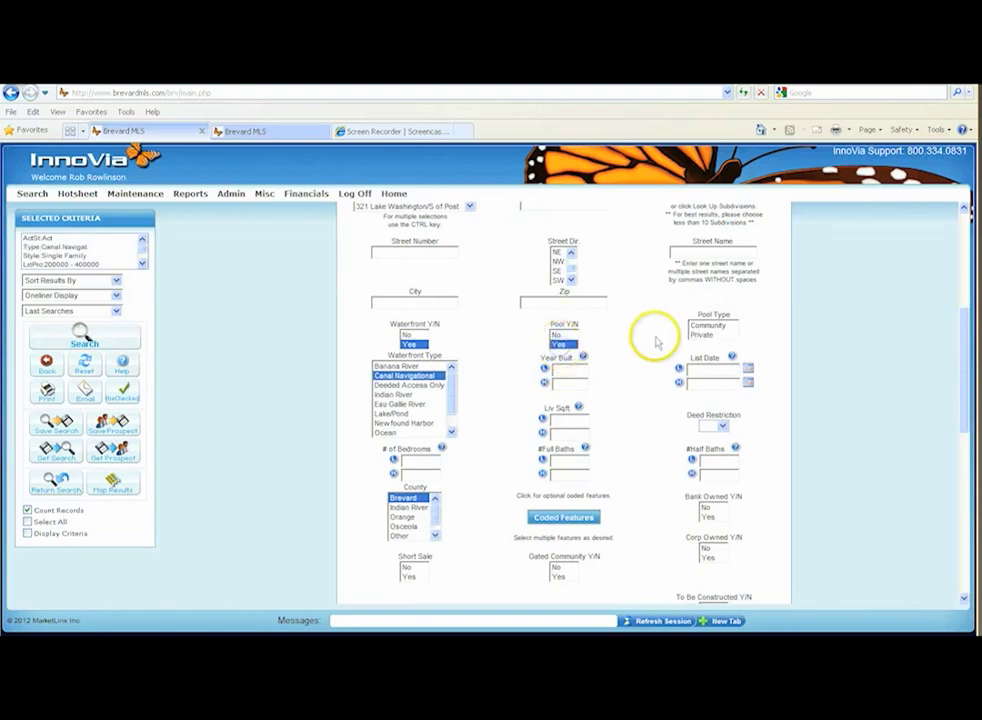
left_click(702, 335)
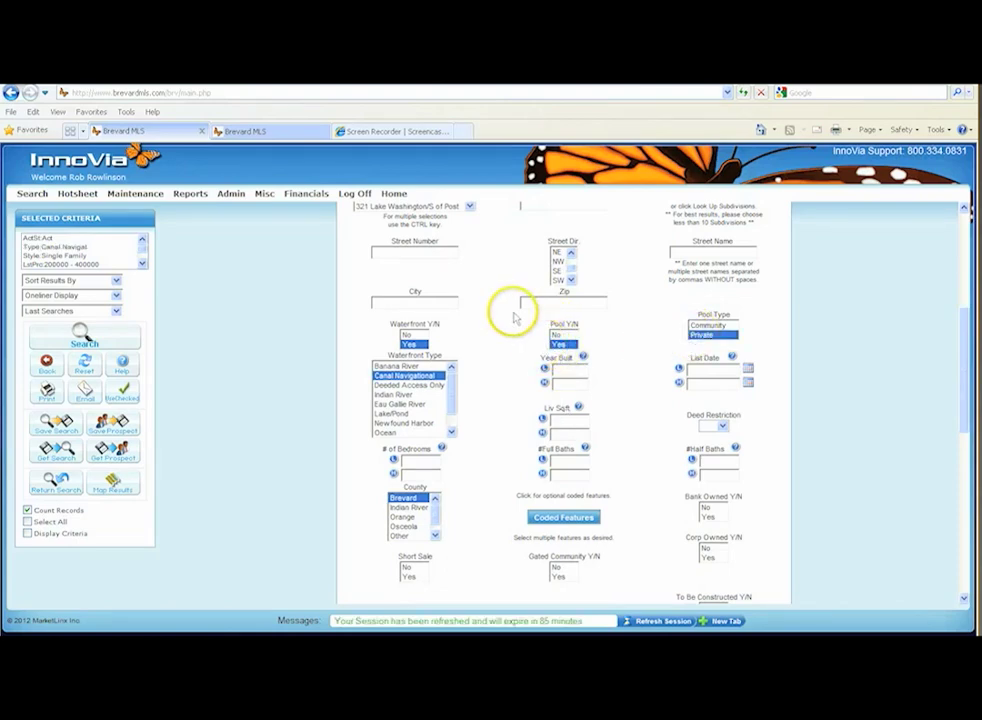
left_click(557, 344, "ctrl")
left_click(712, 335, "ctrl")
Enter a minimum year built and clear the value again.
left_click(568, 370)
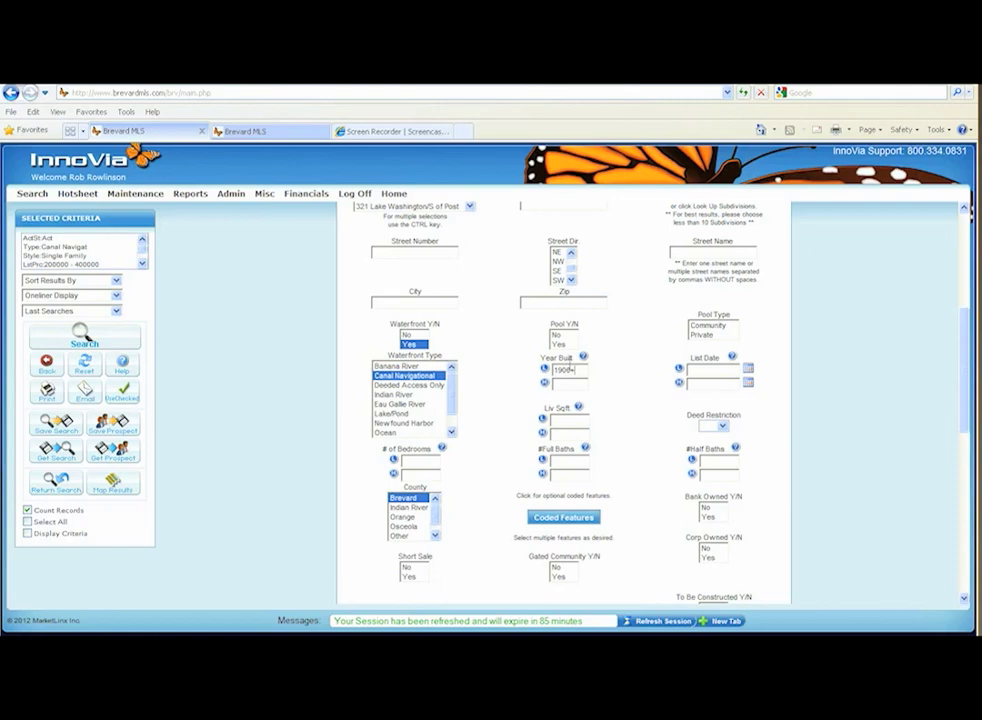
key("BackSpace")
key("BackSpace")
key("BackSpace")
left_click(609, 366)
Set the low values to 1500+ living square feet, 3+ bedrooms and 2+ full baths.
left_click(572, 420)
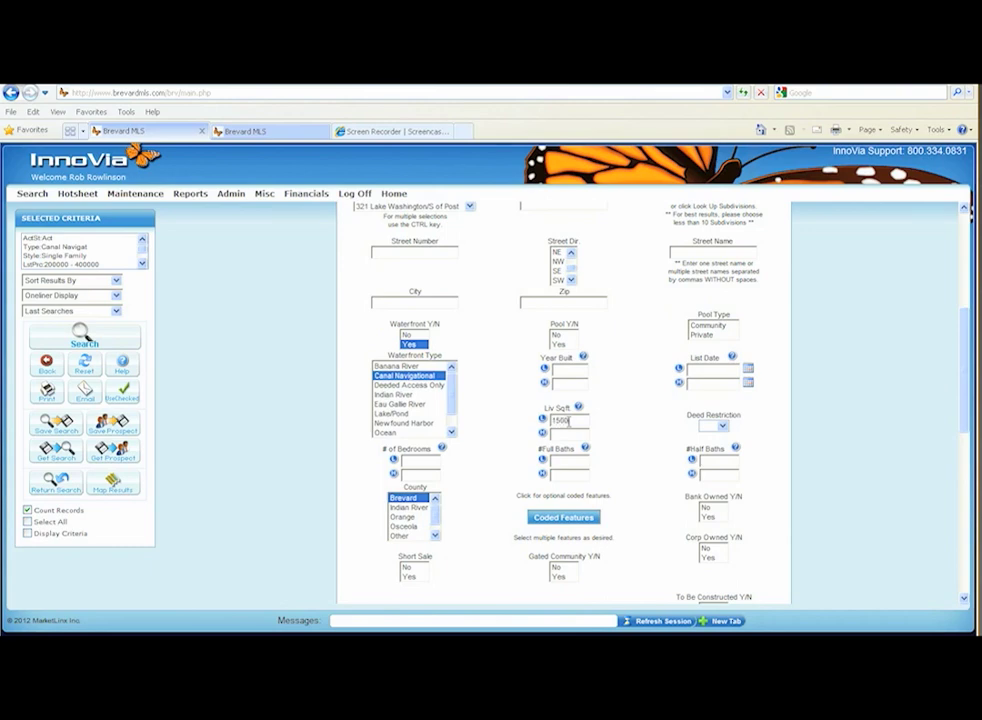
type("+")
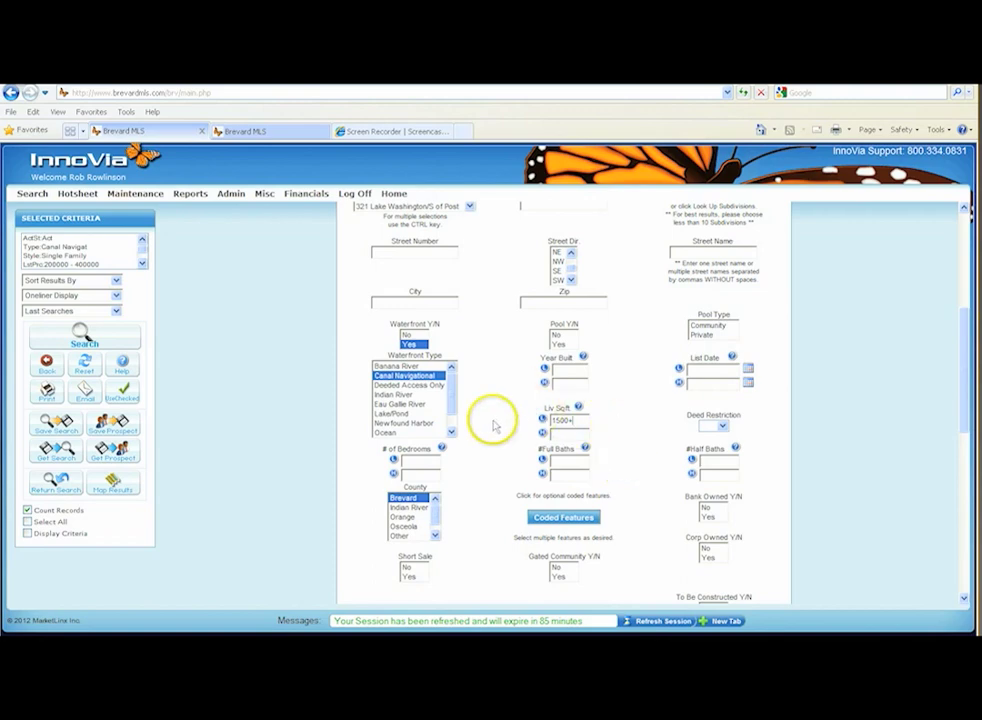
left_click(426, 460)
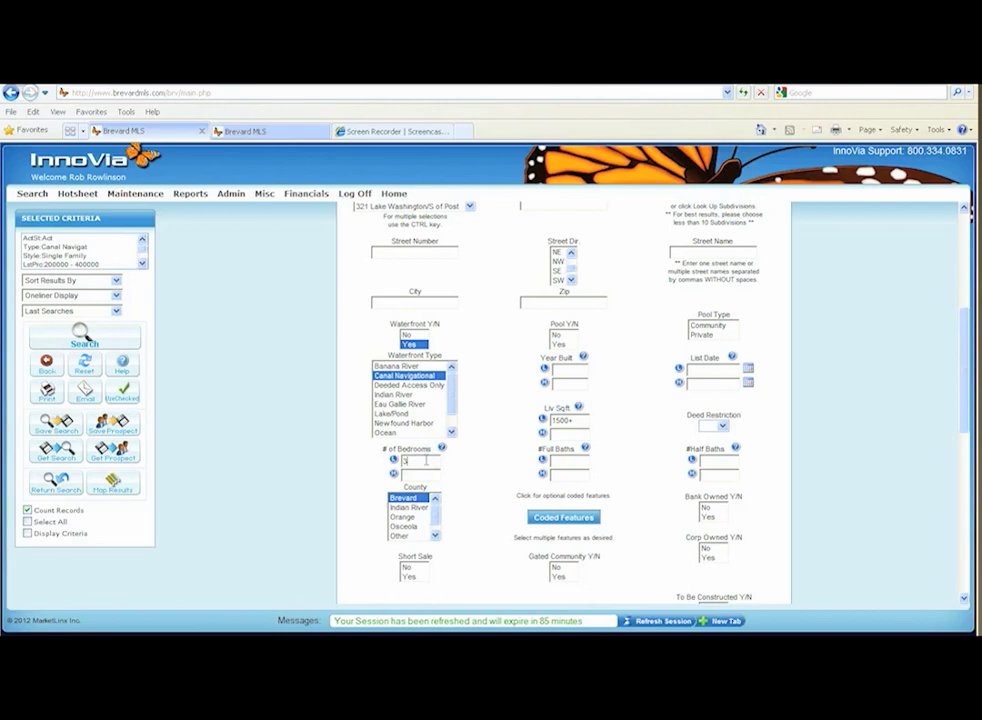
left_click(567, 460)
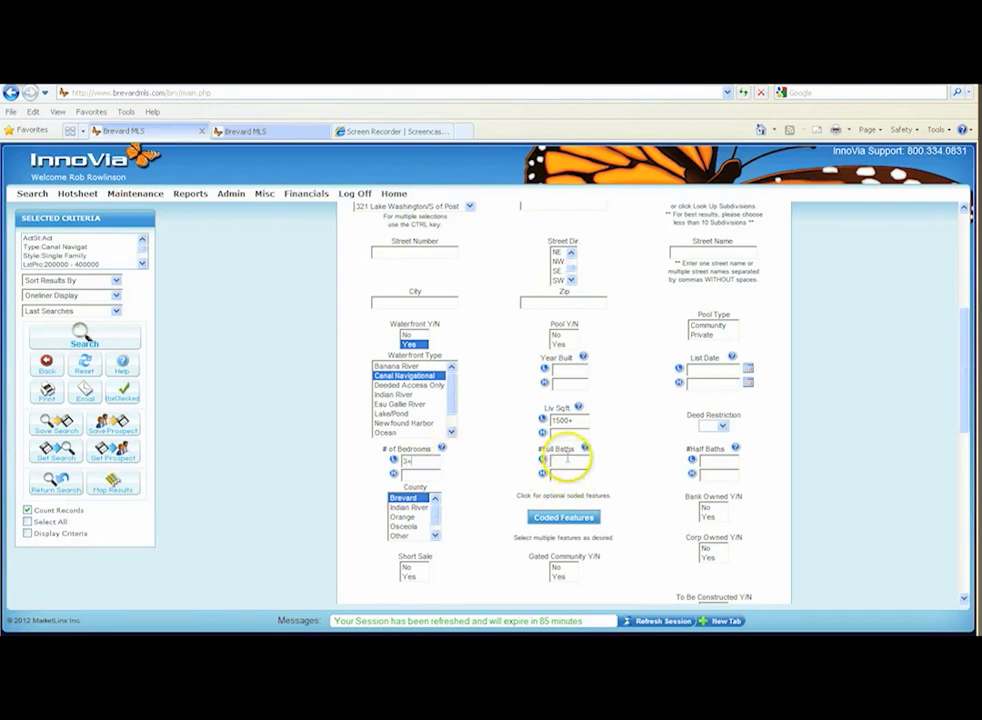
left_click(563, 461)
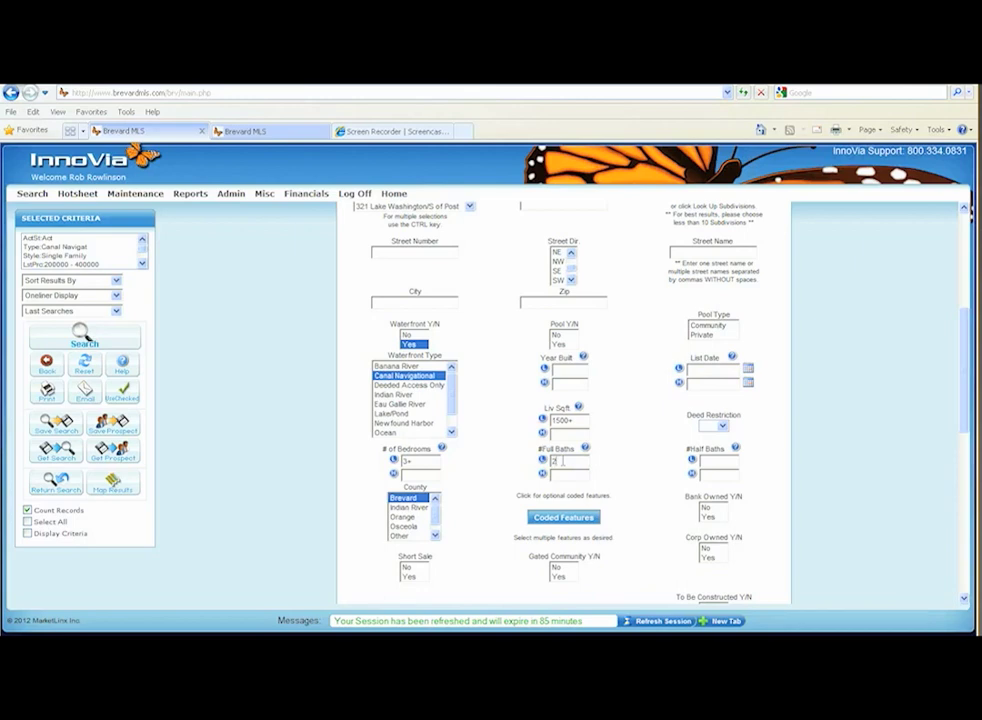
left_click(654, 438)
Try the criteria Bank Owned Yes, Short Sale No and To Be Constructed Yes, deselecting each one again.
scroll(655, 444, "down", 2)
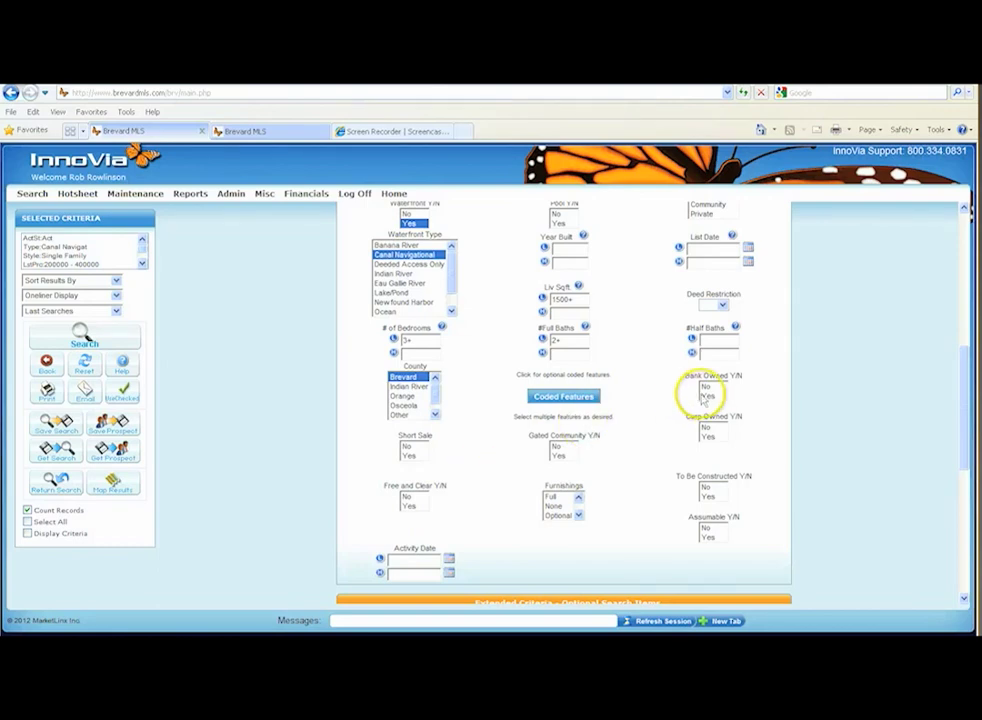
left_click(708, 396)
left_click(712, 397, "ctrl")
left_click(408, 446)
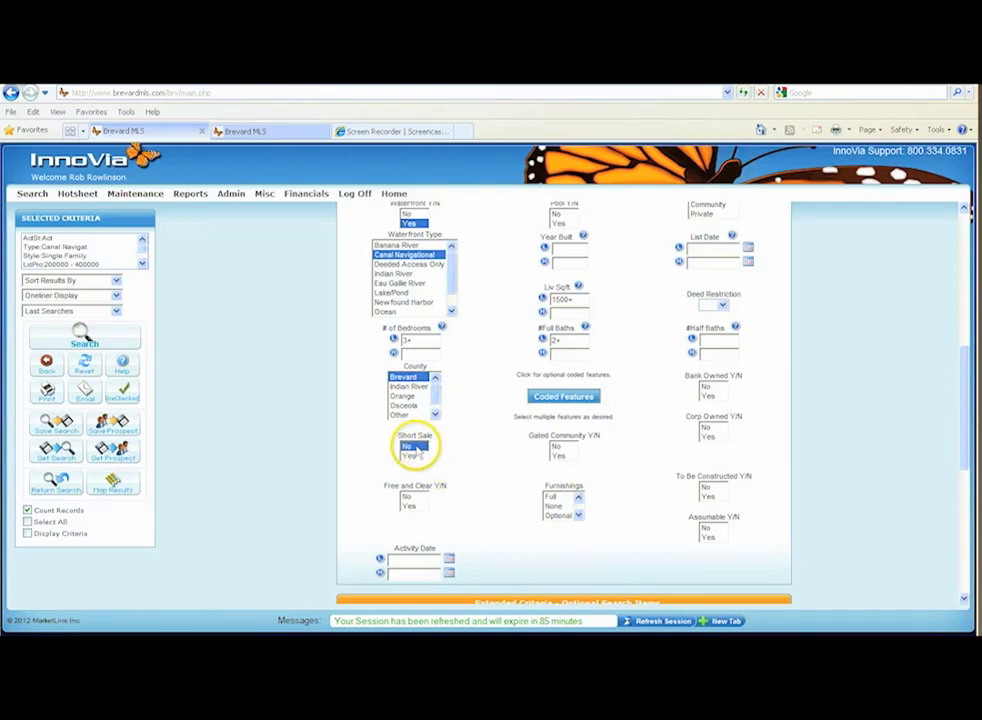
left_click(408, 446, "ctrl")
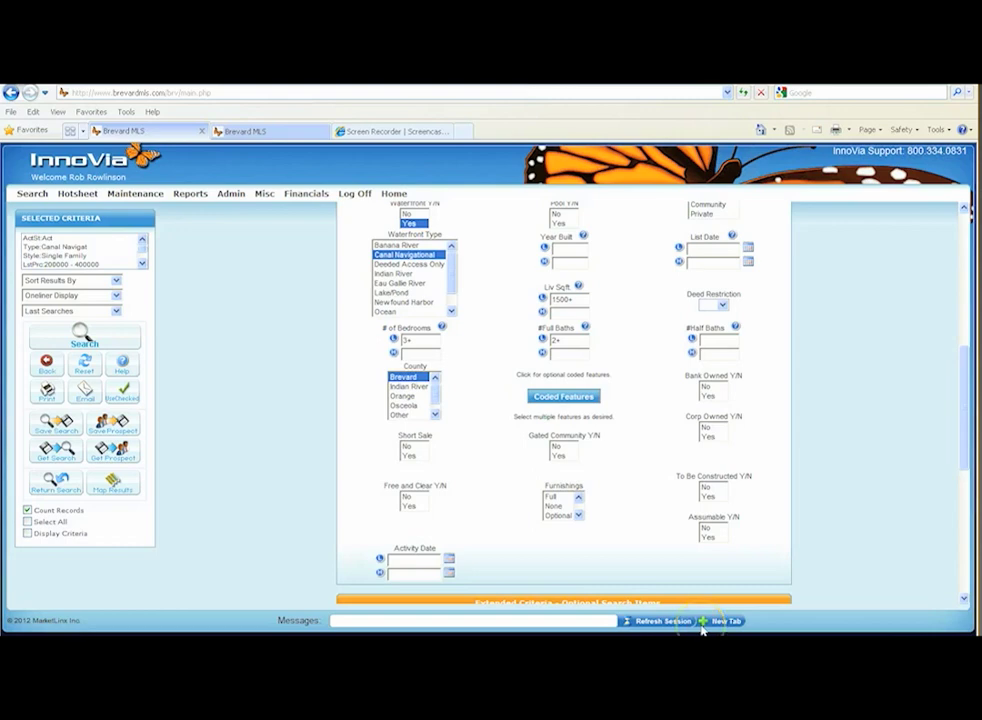
left_click(708, 497)
left_click(708, 497, "ctrl")
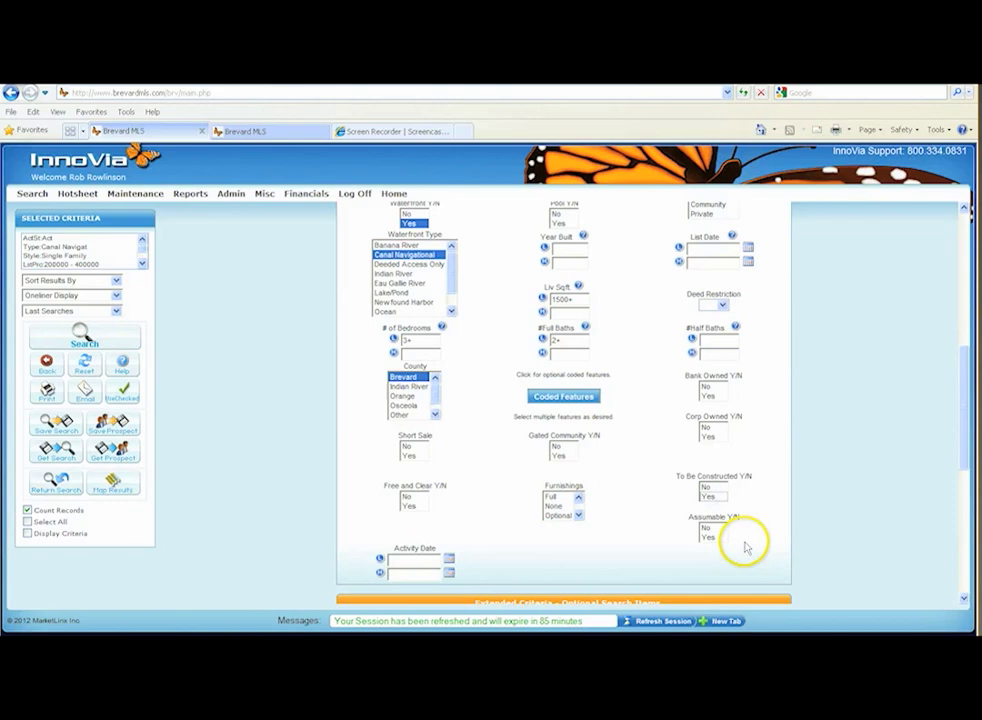
Review the extended optional search criteria and open the list of coded features.
scroll(745, 545, "down", 3)
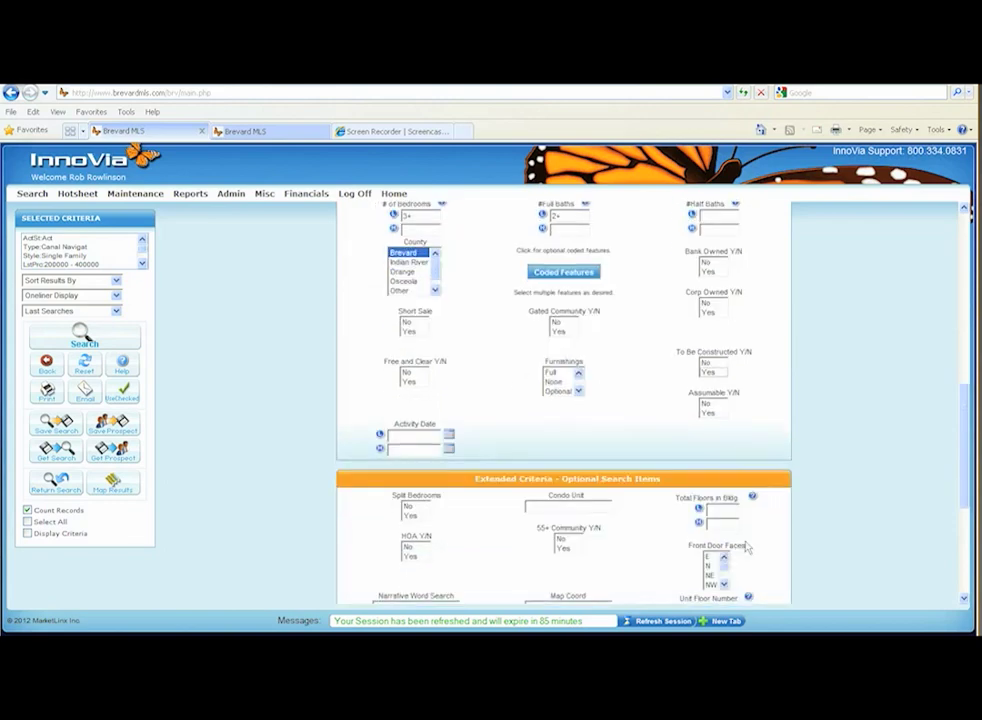
scroll(745, 545, "down", 6)
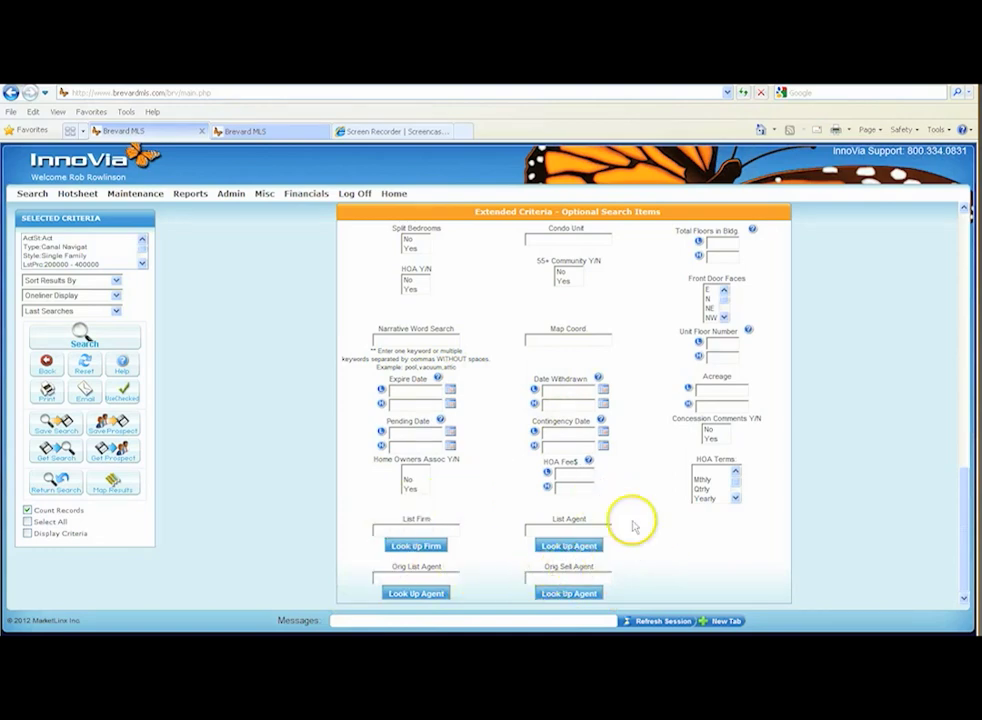
scroll(620, 538, "up", 4)
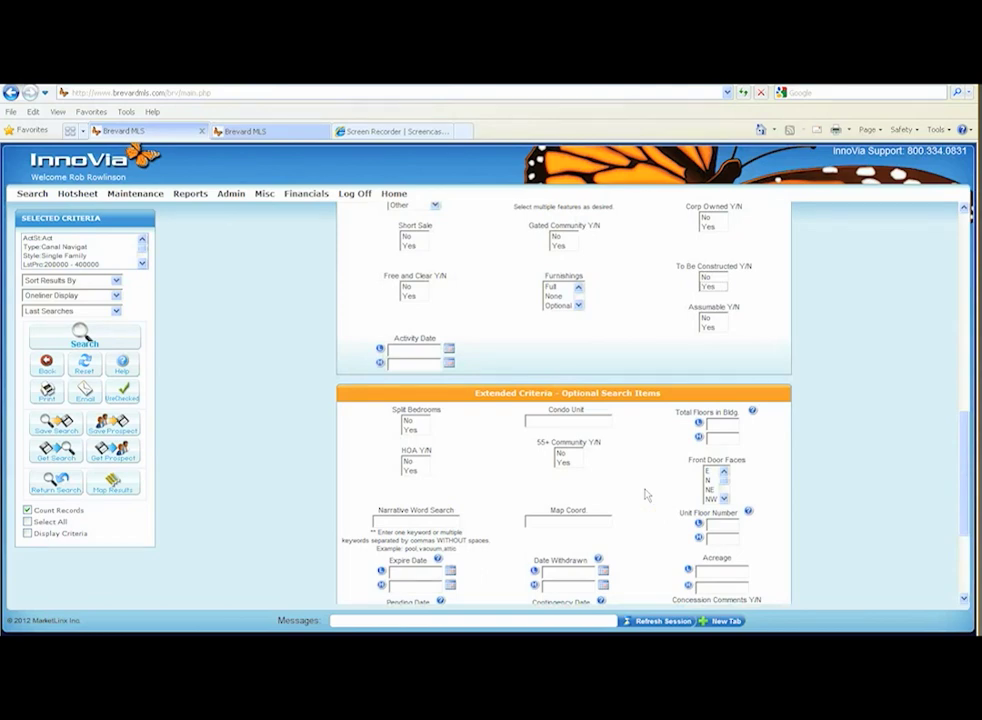
scroll(767, 276, "up", 5)
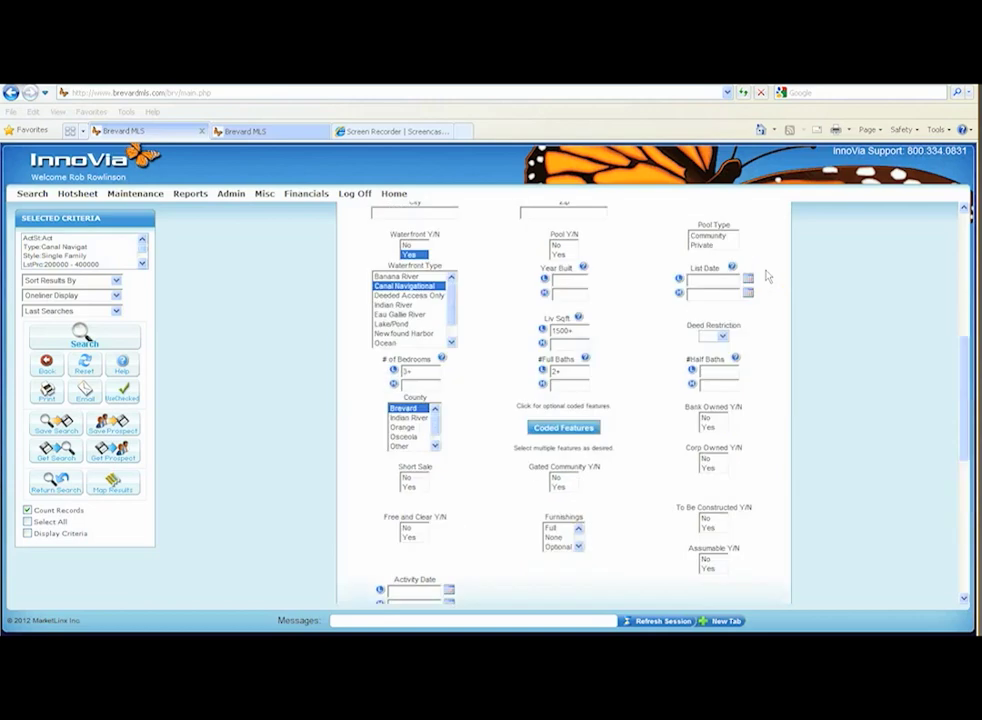
left_click_drag(963, 346, 963, 210)
left_click(701, 220)
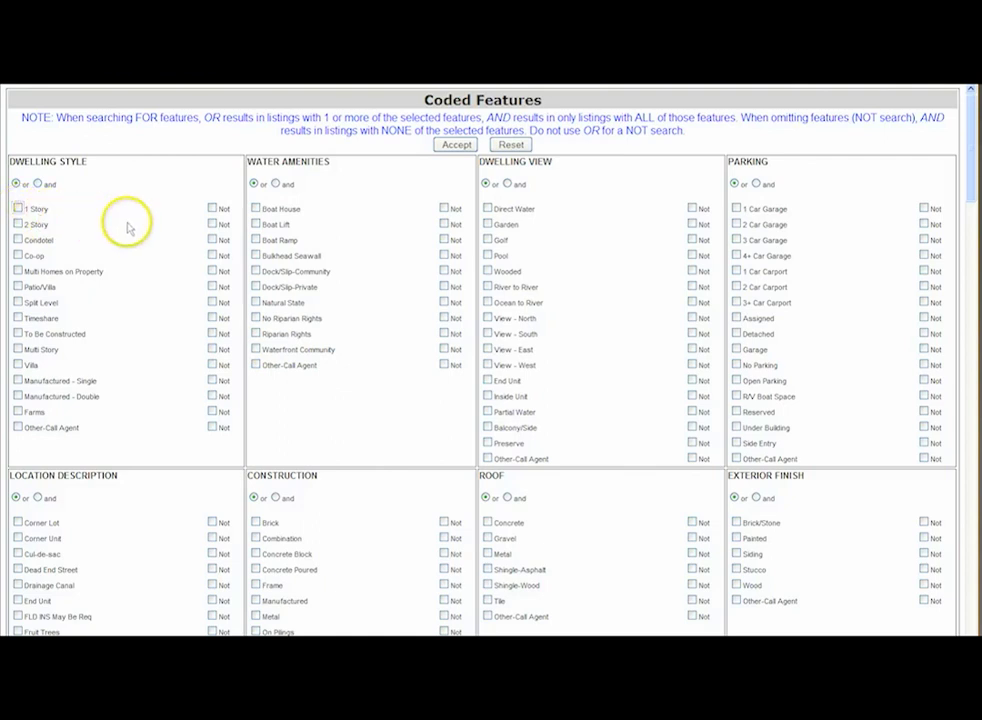
Select the 1 Story dwelling style, and try Boat House and Bulkhead Seawall as water amenities with AND matching before clearing them.
left_click(18, 208)
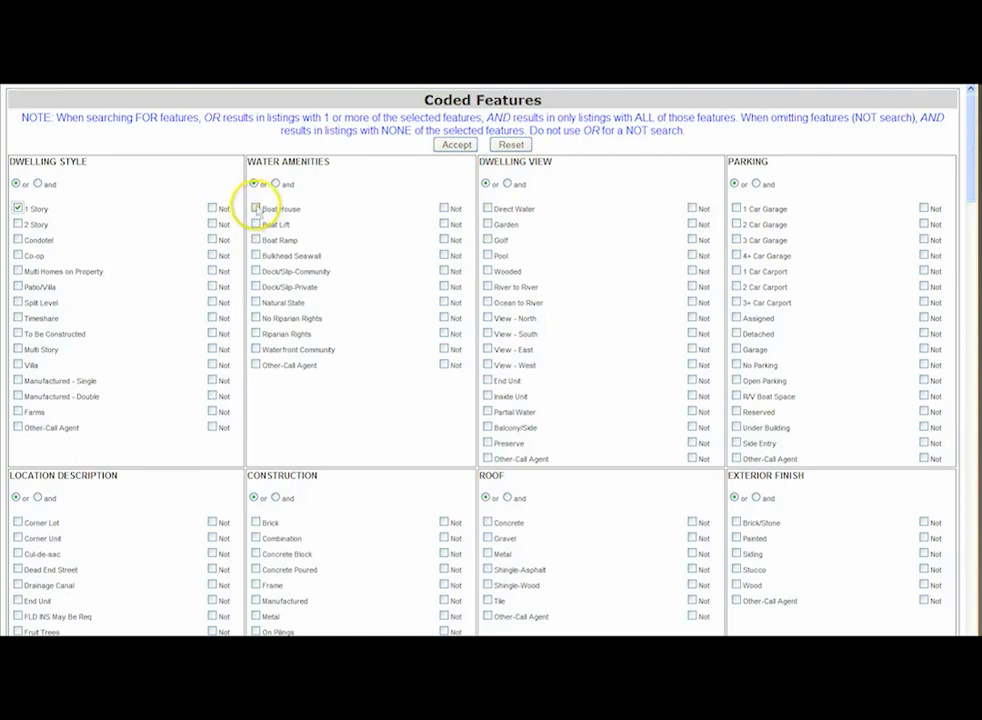
left_click(256, 208)
left_click(256, 255)
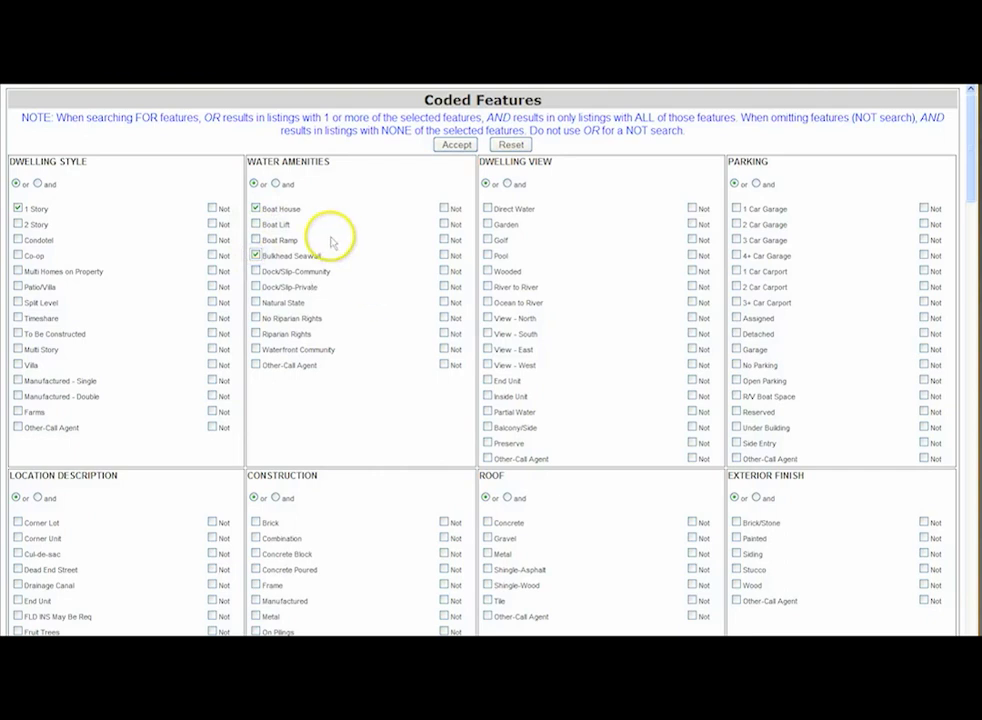
left_click(276, 185)
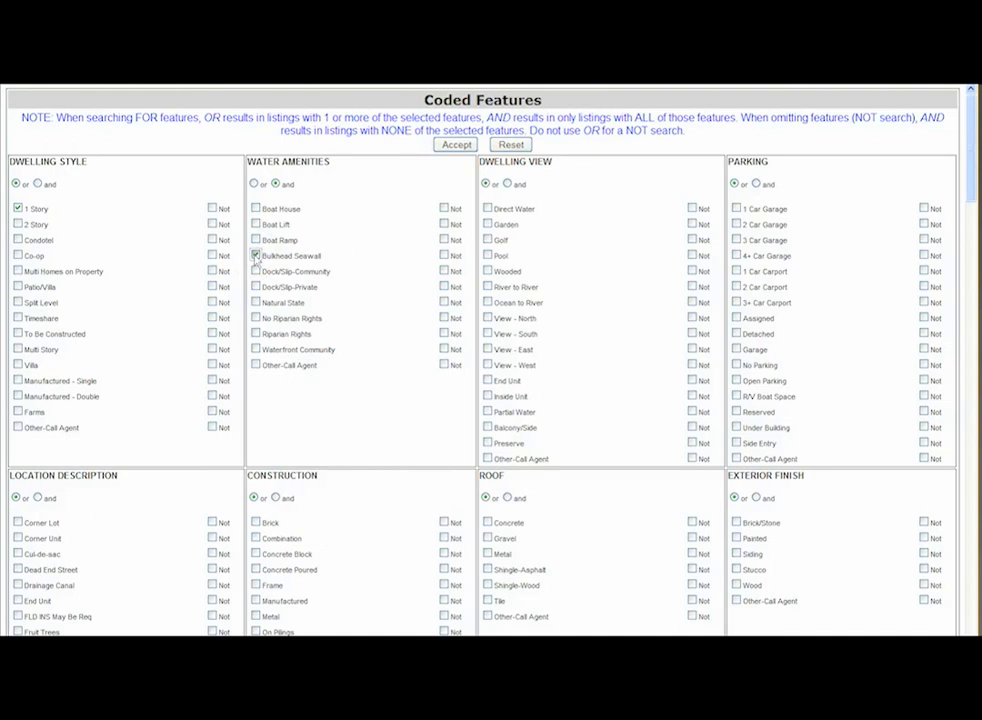
left_click(254, 184)
left_click(256, 256)
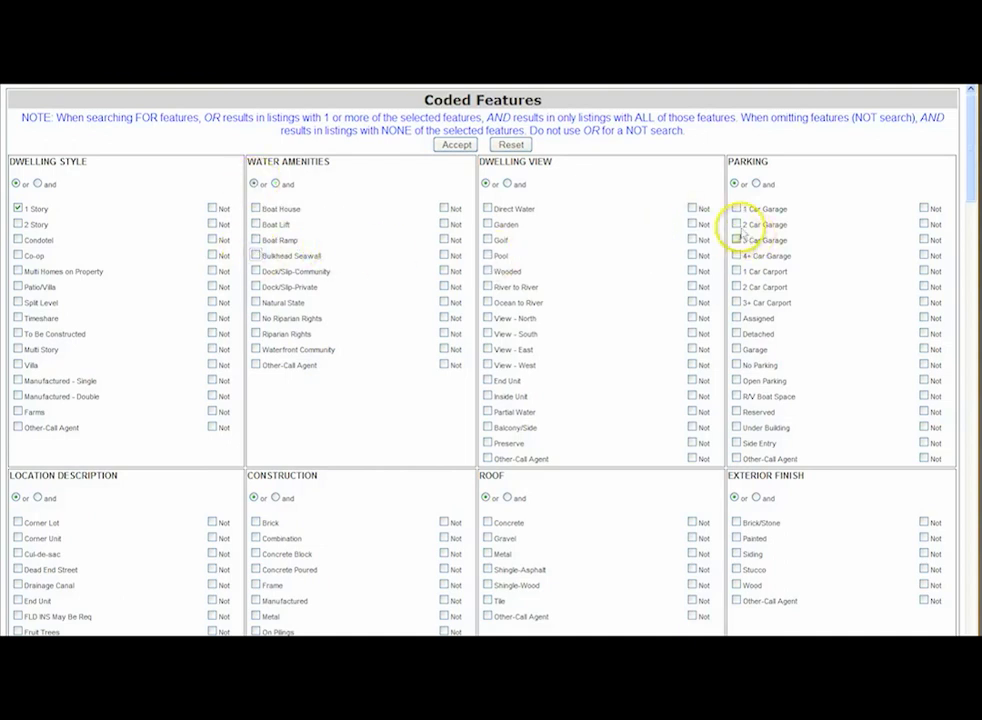
Select 2 Car Garage and R/V Boat Space for parking, and Concrete Block for construction.
left_click(736, 224)
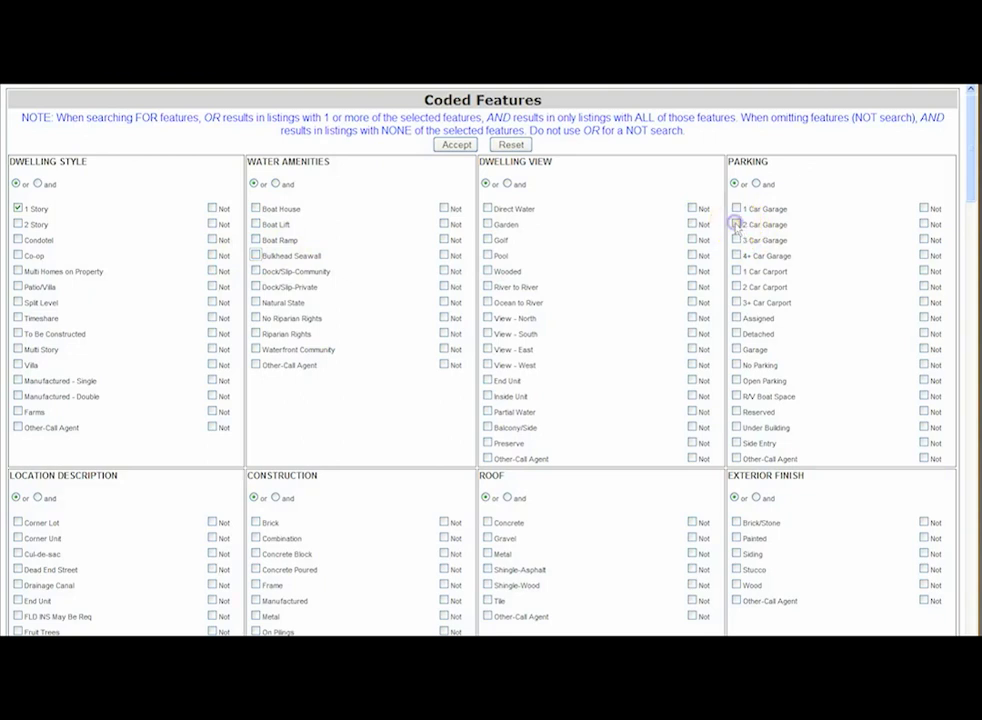
left_click(736, 396)
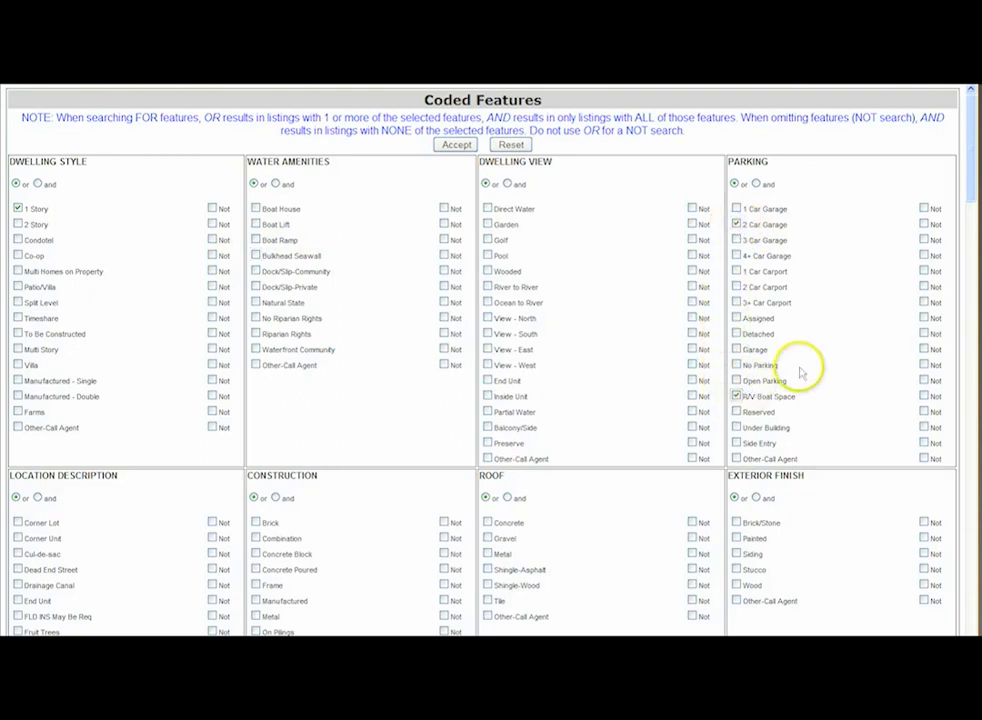
scroll(603, 464, "down", 1)
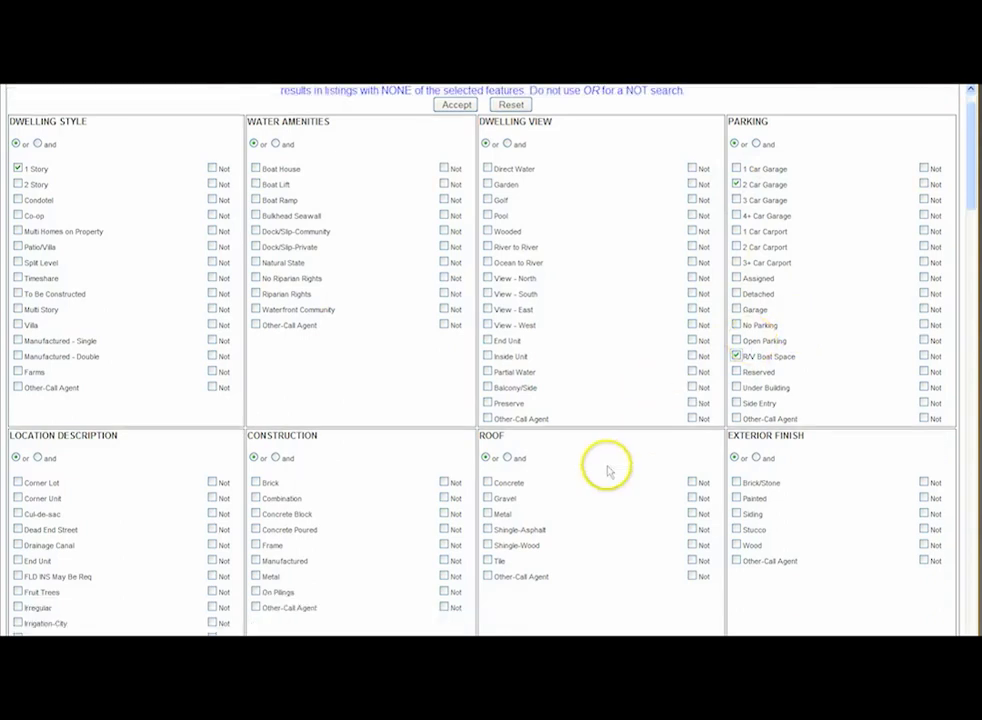
scroll(548, 467, "down", 3)
left_click(256, 211)
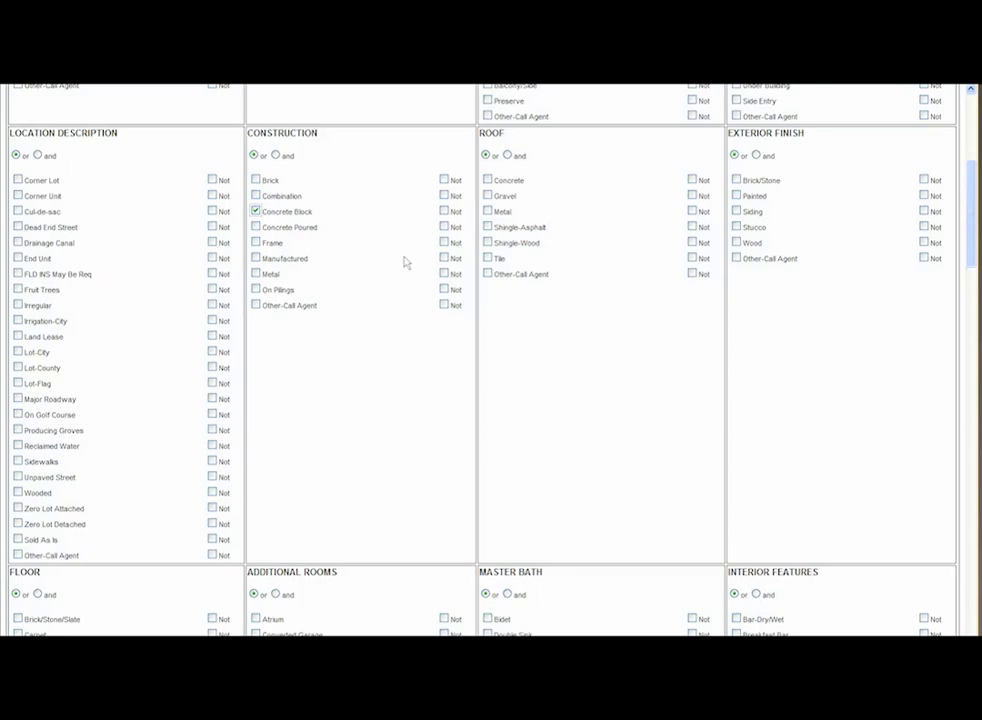
Examine the remaining coded feature categories, from floors and additional rooms through pool, utilities, showing and services not provided.
scroll(404, 262, "down", 10)
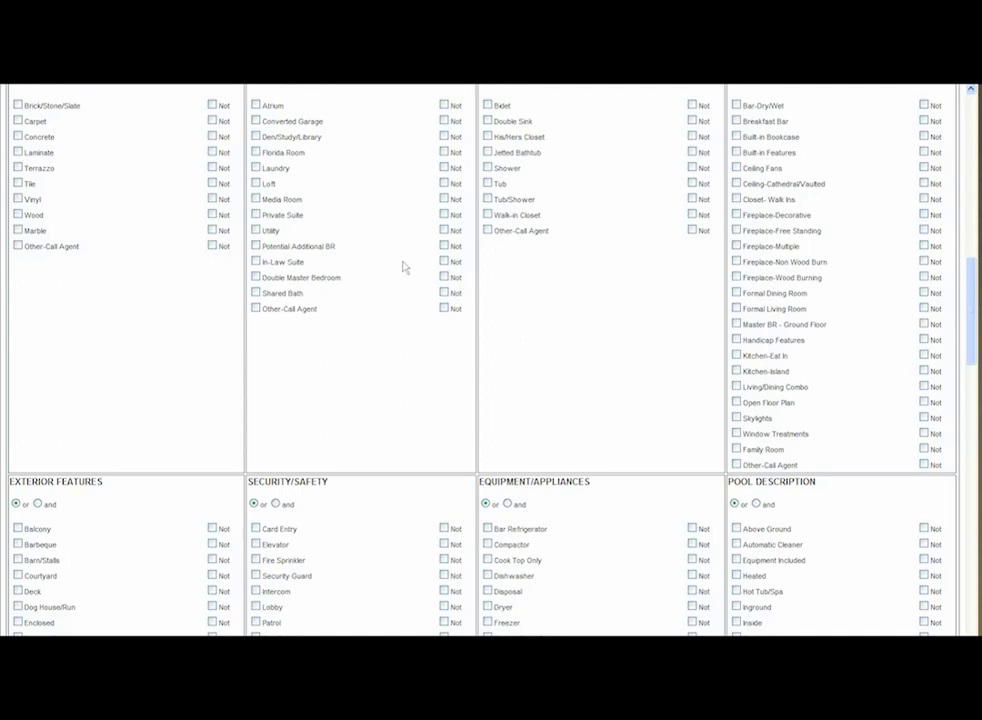
scroll(404, 267, "down", 3)
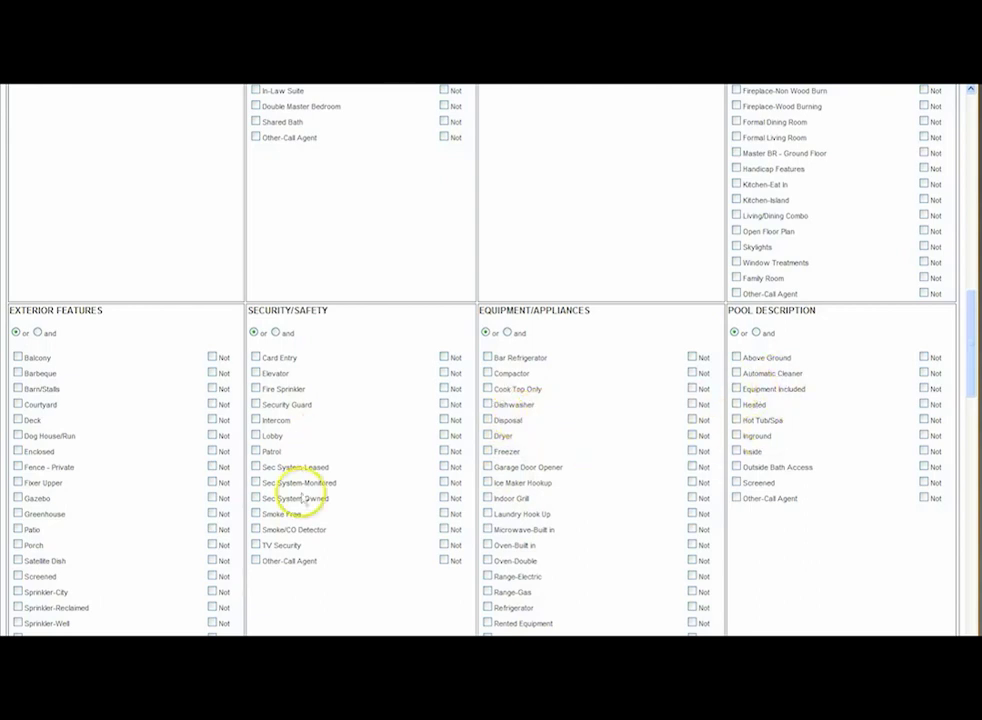
scroll(300, 450, "down", 2)
scroll(538, 405, "down", 4)
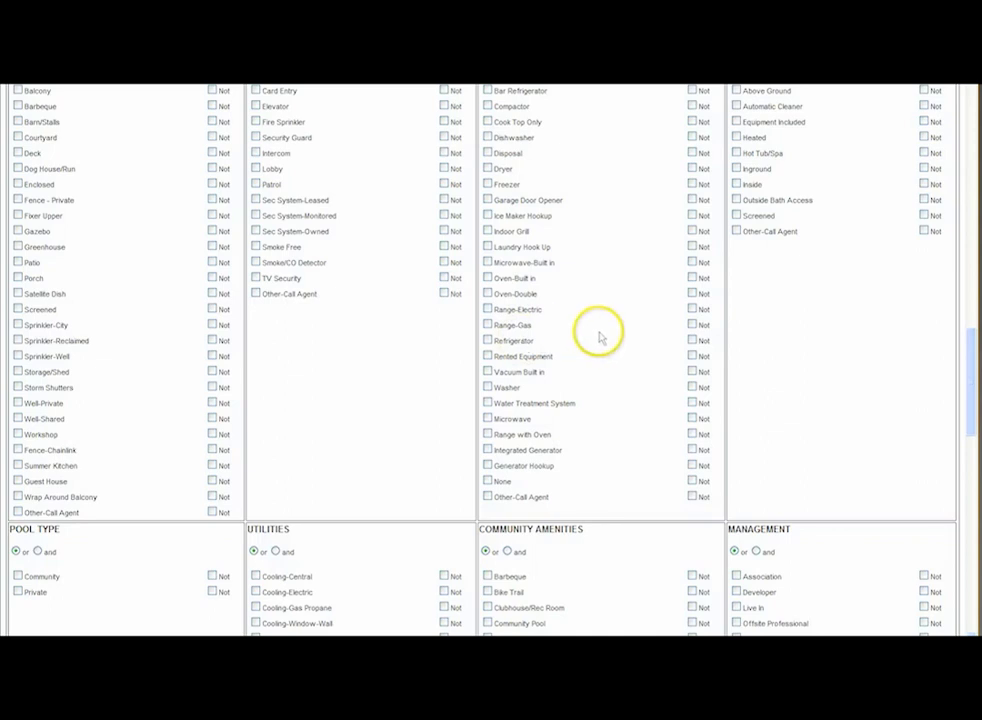
scroll(598, 340, "down", 2)
scroll(599, 347, "down", 12)
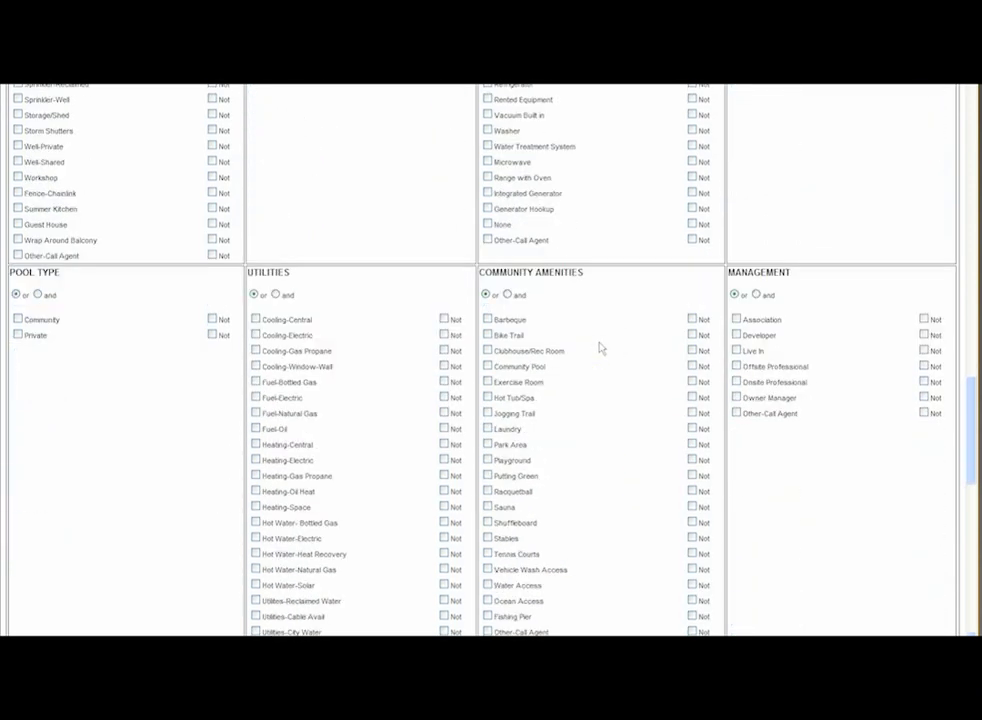
scroll(600, 350, "down", 9)
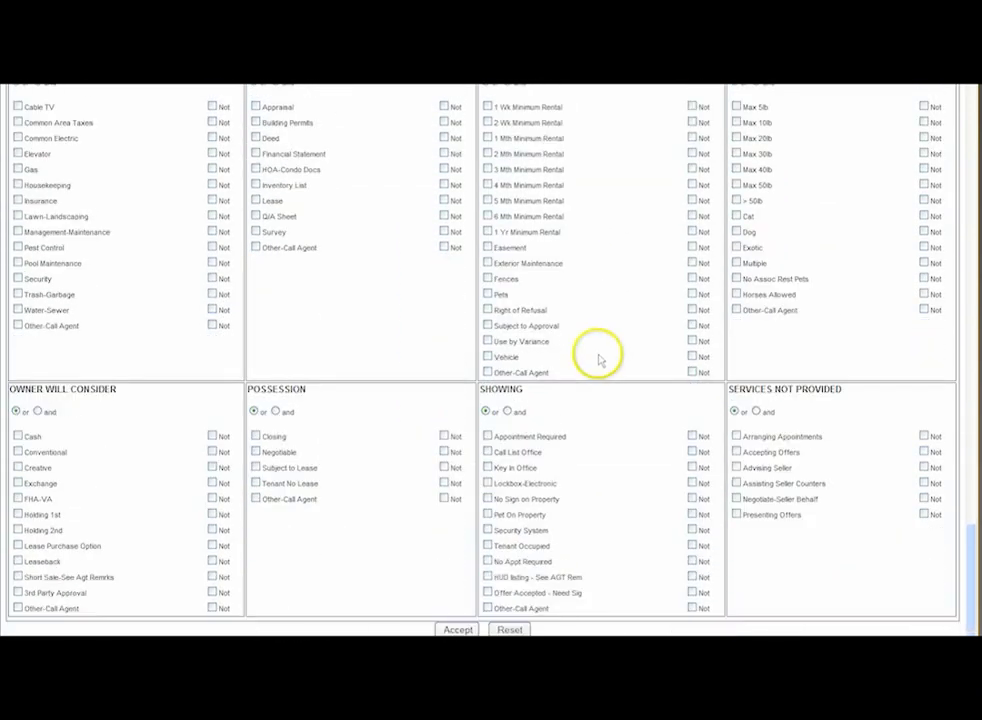
Reset the coded feature selections and accept the list, and run the residential search.
left_click(457, 629)
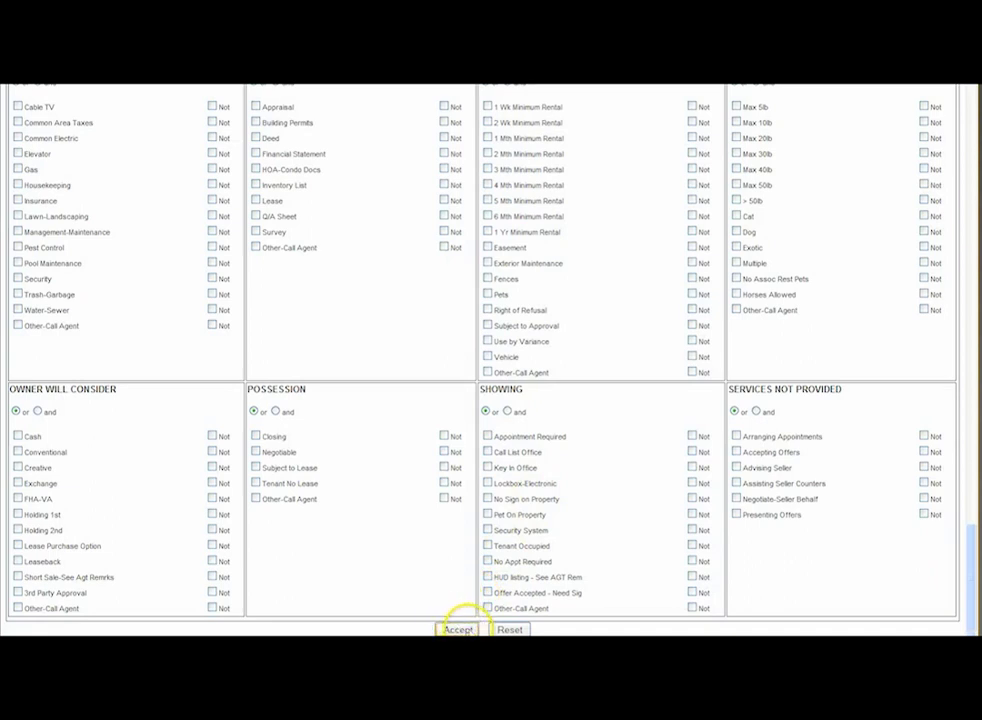
left_click(510, 629)
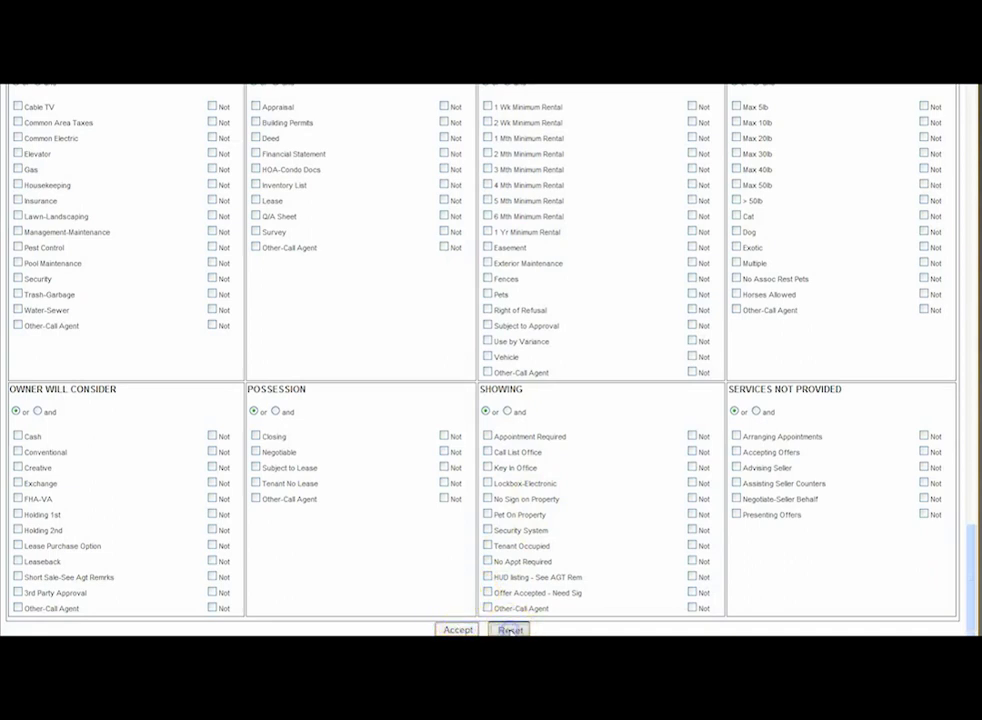
left_click(455, 629)
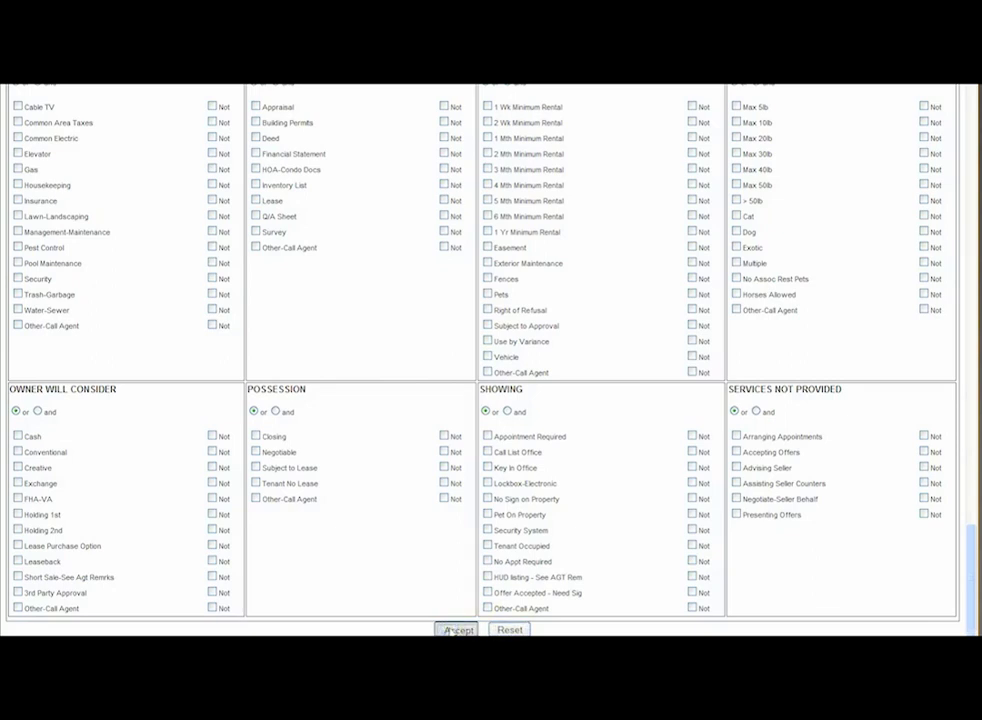
left_click(439, 600)
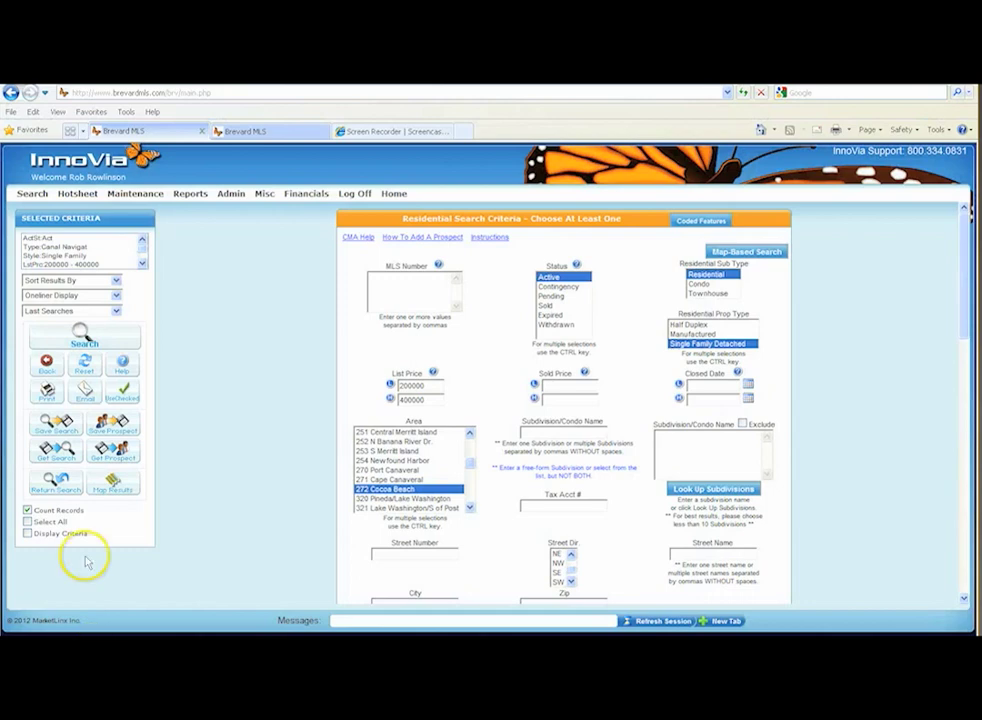
left_click(99, 342)
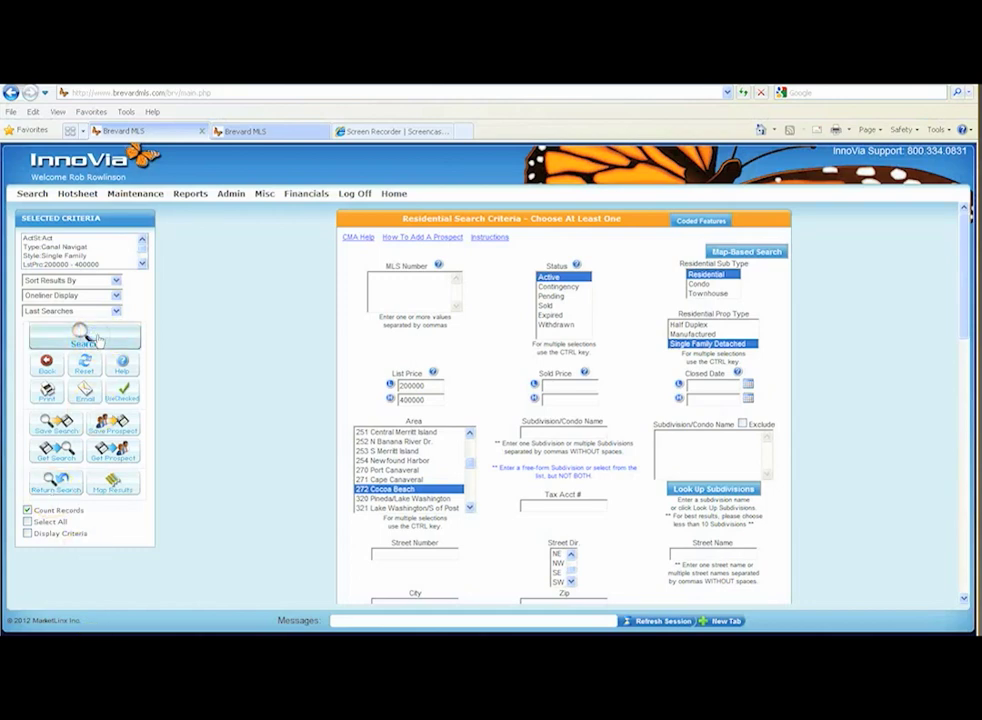